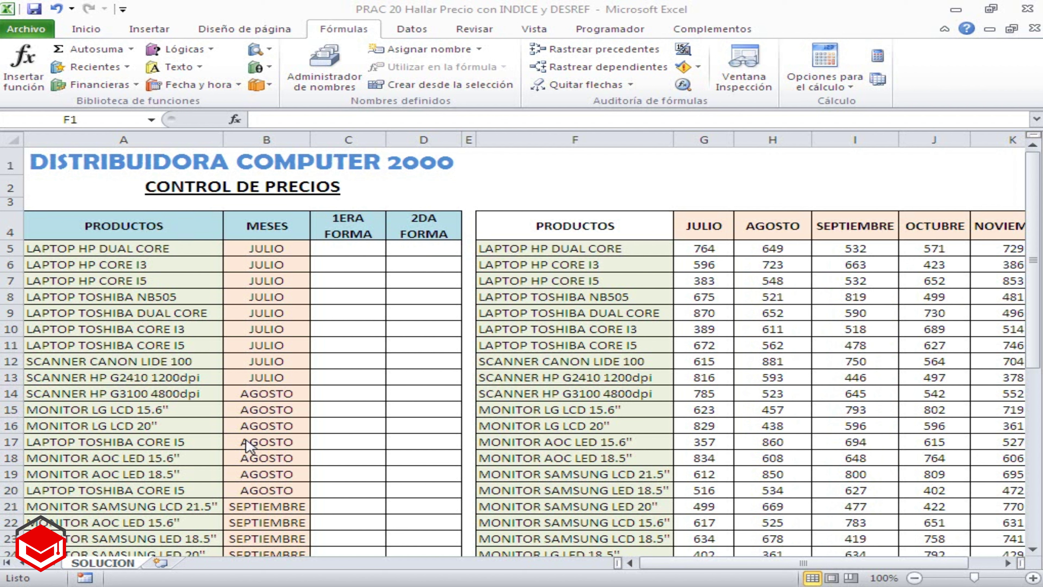
# Step: Review the product names and months in columns A and B, picking LAPTOP TOSHIBA NB505
pyautogui.moveTo(90, 276); pyautogui.dragTo(72, 443)
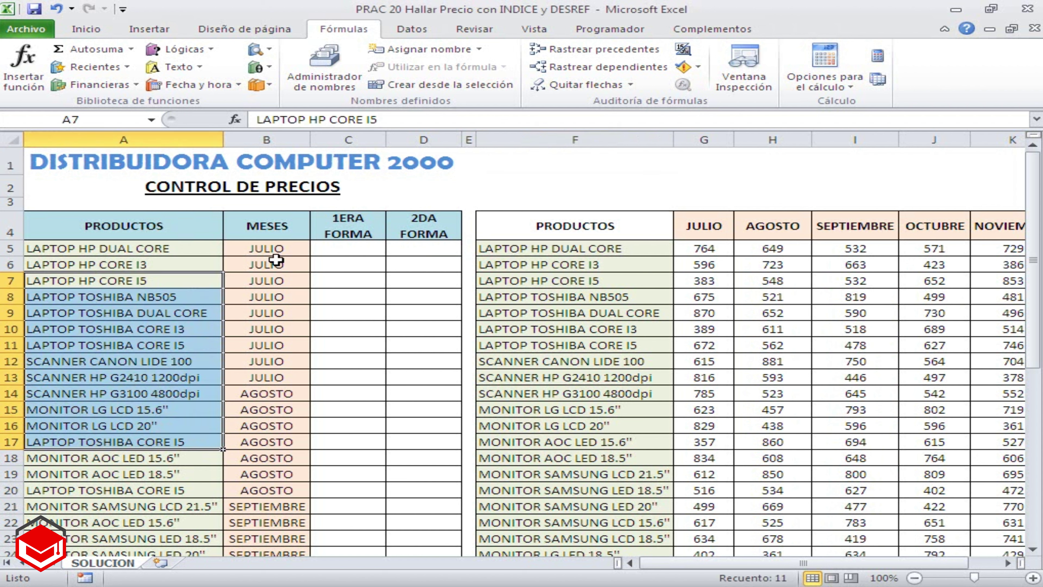
pyautogui.moveTo(276, 263); pyautogui.dragTo(258, 398)
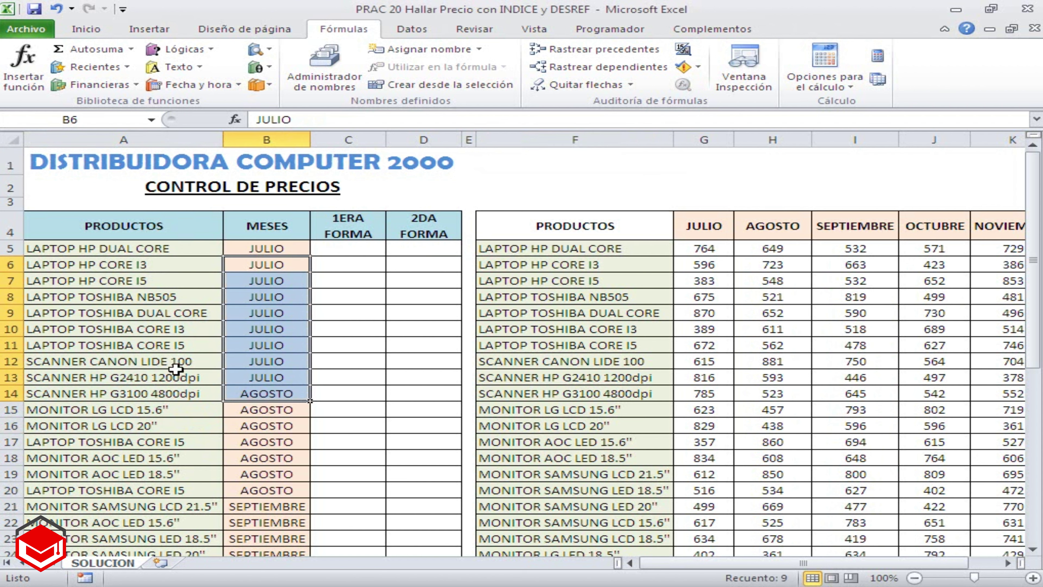
pyautogui.click(115, 298)
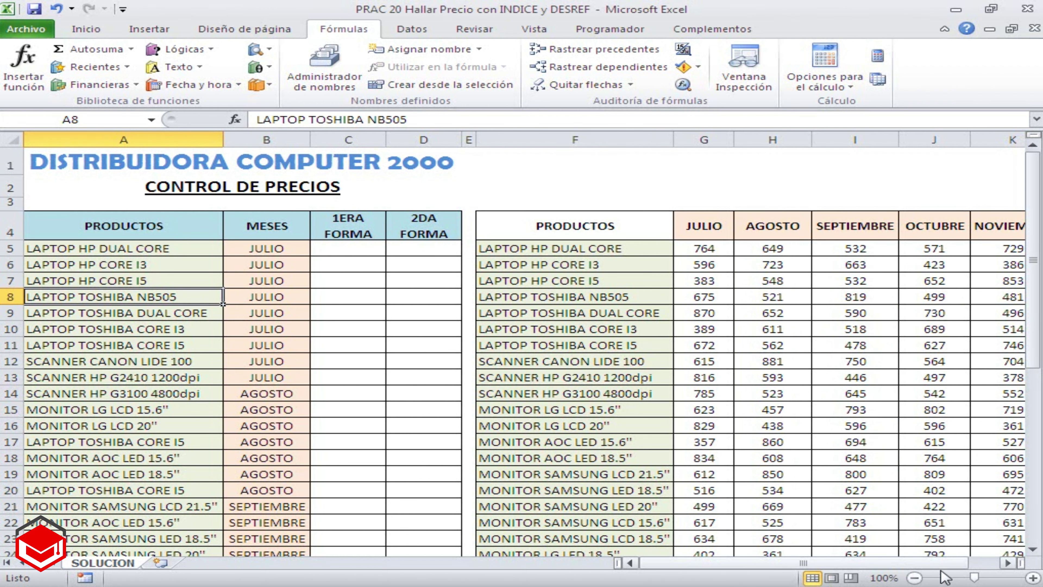
pyautogui.click(1007, 563)
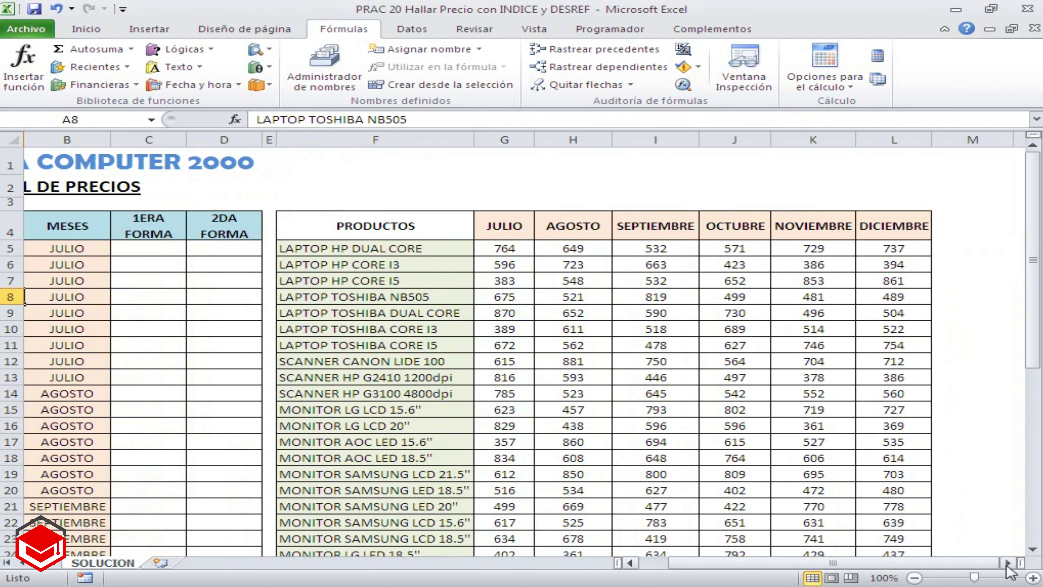
pyautogui.click(1033, 551)
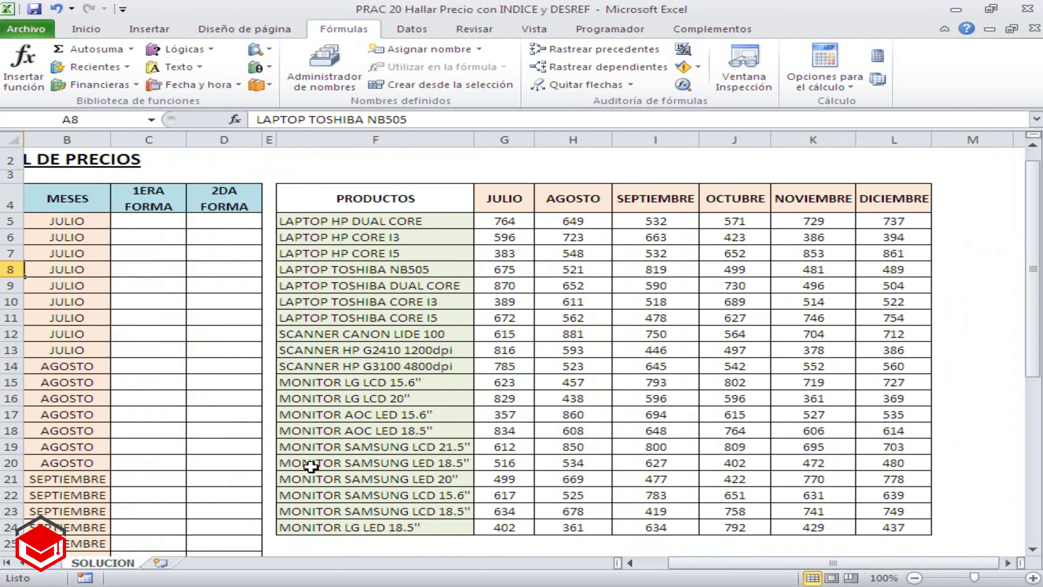
pyautogui.moveTo(676, 564); pyautogui.dragTo(612, 569)
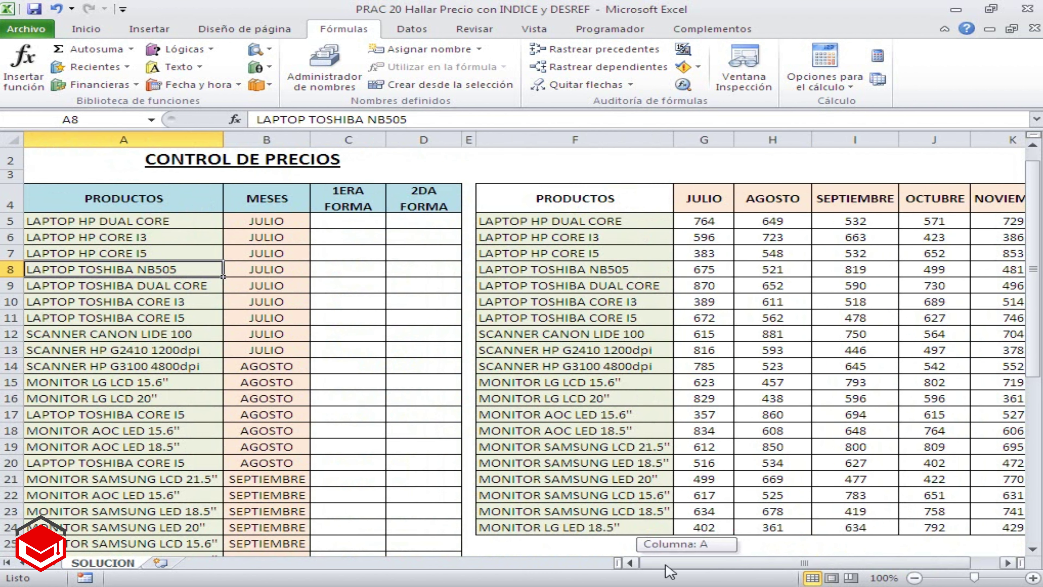
# Step: Highlight the product list, the month entries and the JULIO–DICIEMBRE headers of the price table
pyautogui.click(101, 222)
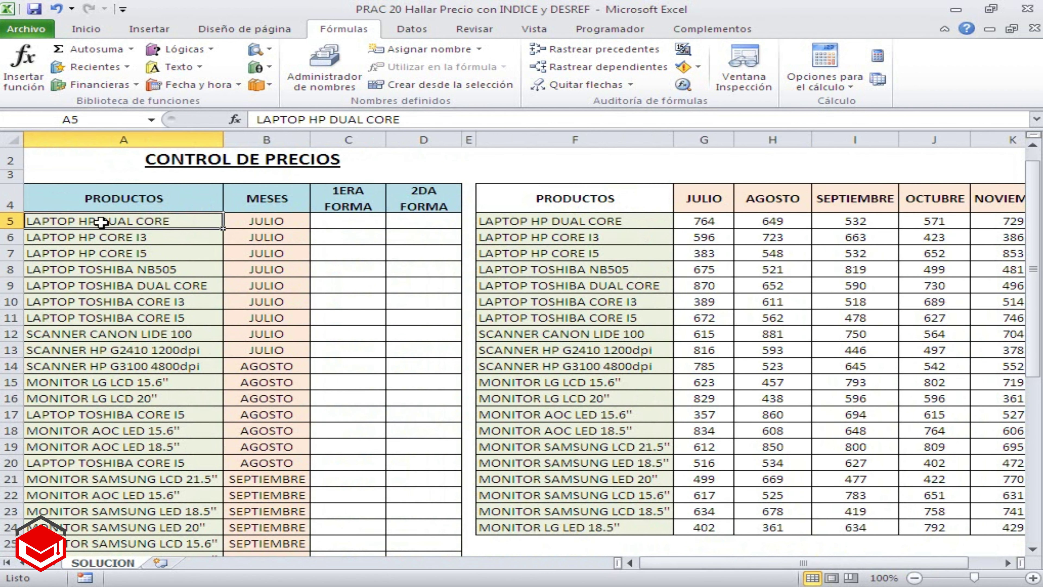
pyautogui.moveTo(101, 222)
pyautogui.mouseDown()
pyautogui.moveTo(101, 578)
pyautogui.moveTo(123, 461)
pyautogui.mouseUp()
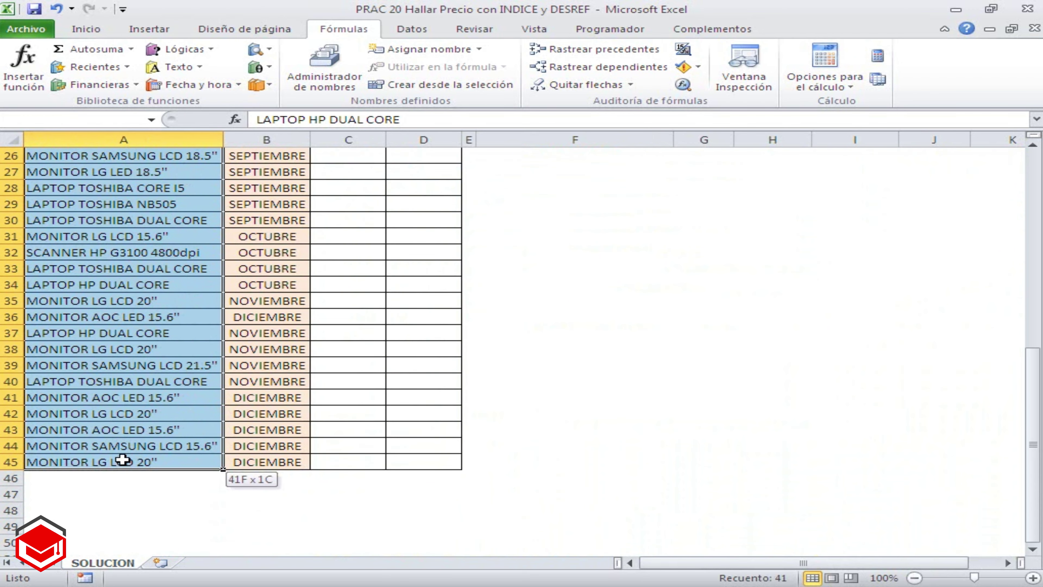
pyautogui.scroll(8, 179, 451)
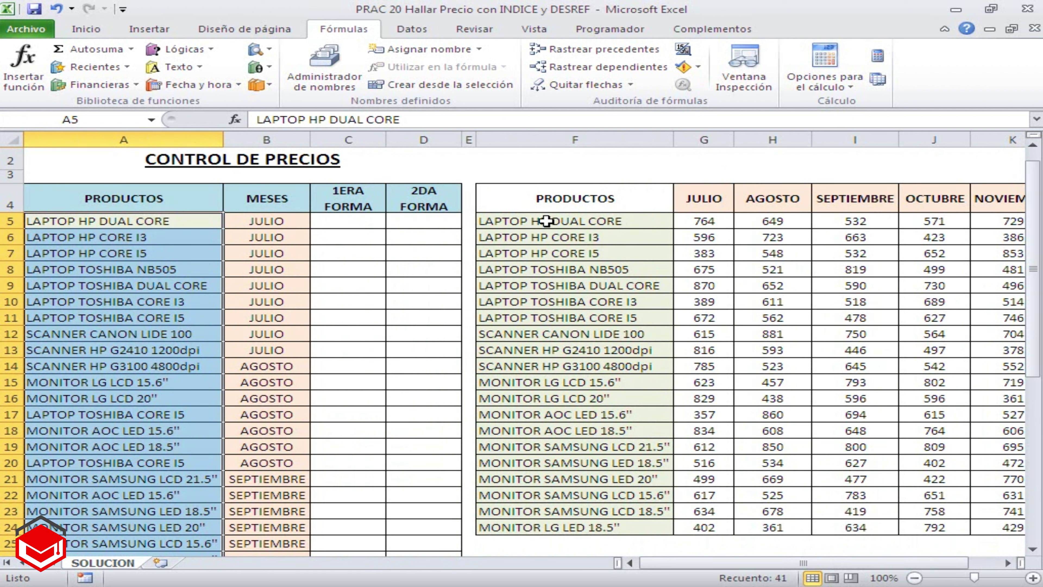
pyautogui.moveTo(545, 221); pyautogui.dragTo(566, 525)
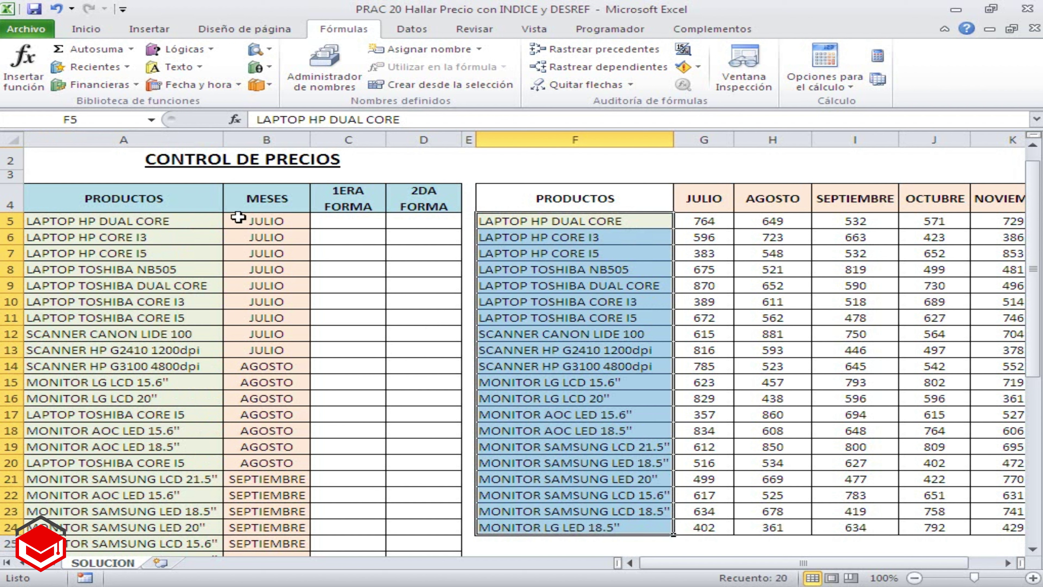
pyautogui.moveTo(247, 222); pyautogui.dragTo(259, 388)
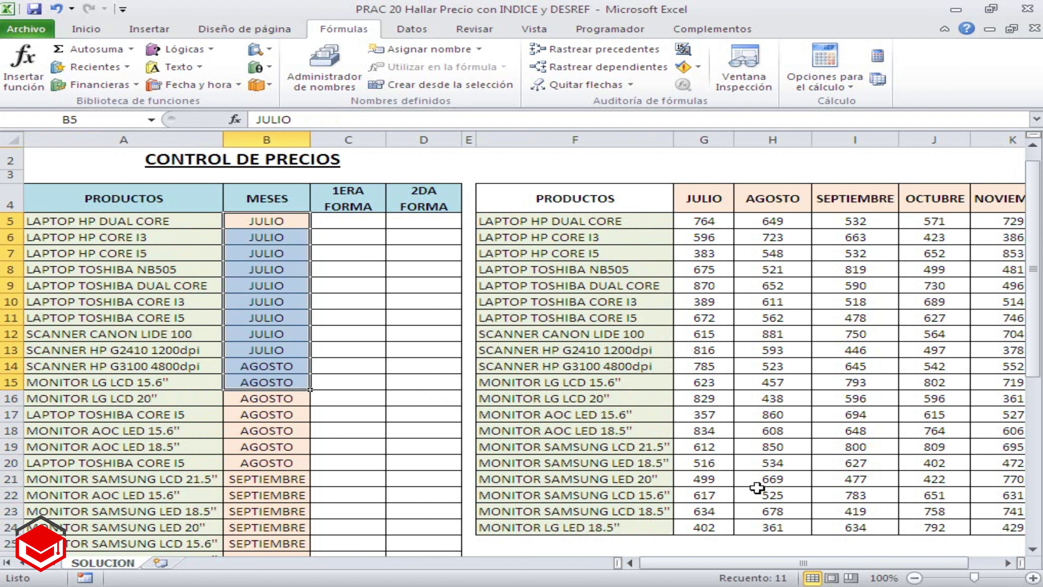
pyautogui.click(1008, 563)
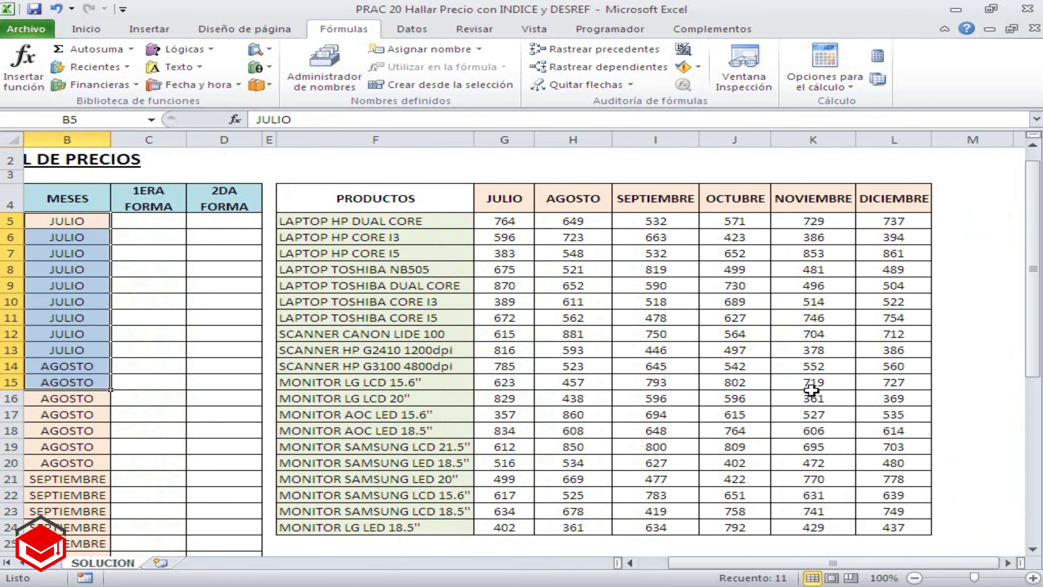
pyautogui.moveTo(509, 203); pyautogui.dragTo(866, 203)
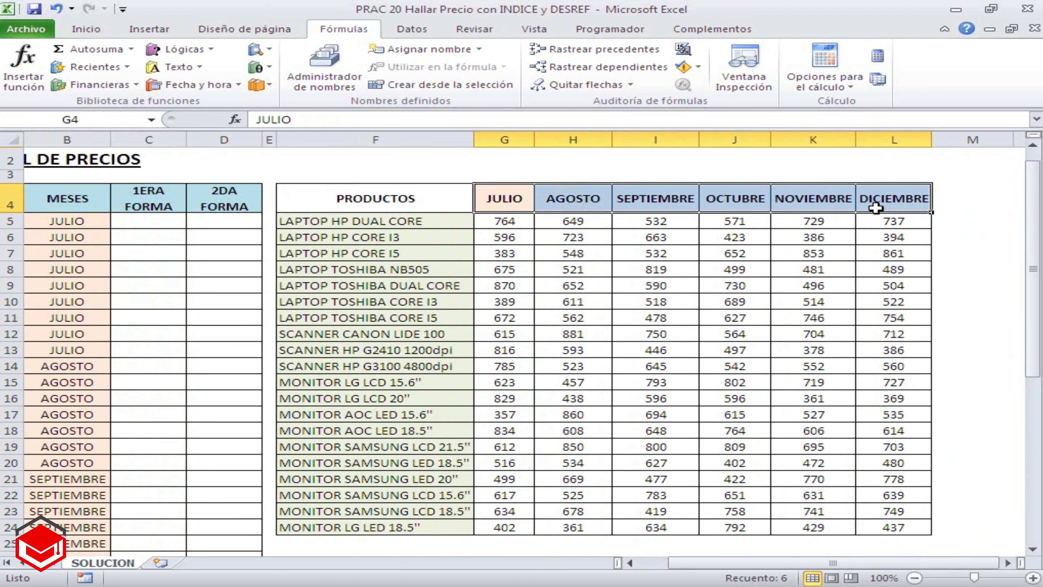
# Step: Point out the prices 518 in cell I10 and 497 in cell J13
pyautogui.click(637, 302)
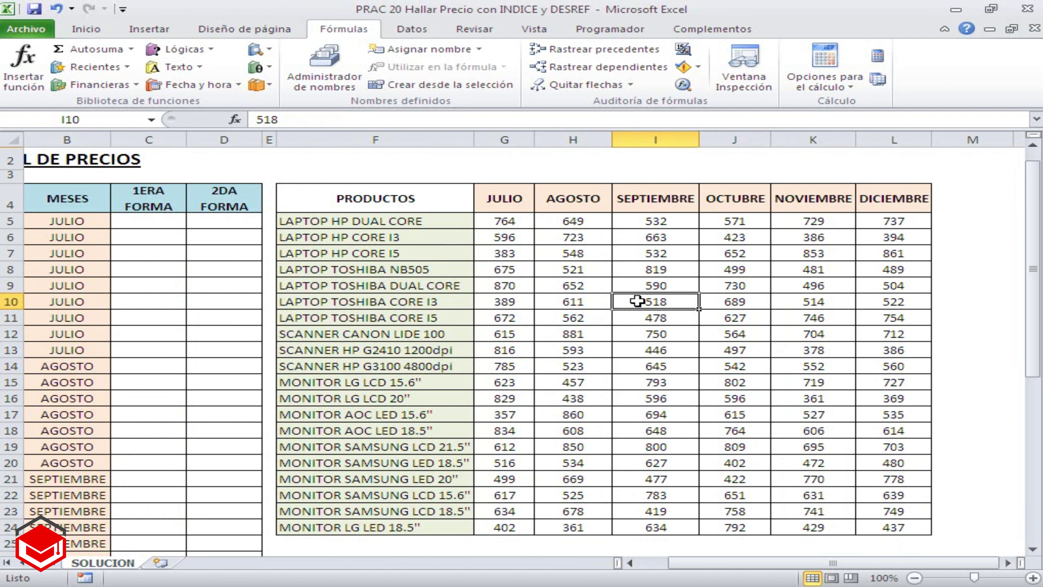
pyautogui.moveTo(508, 240); pyautogui.dragTo(819, 399)
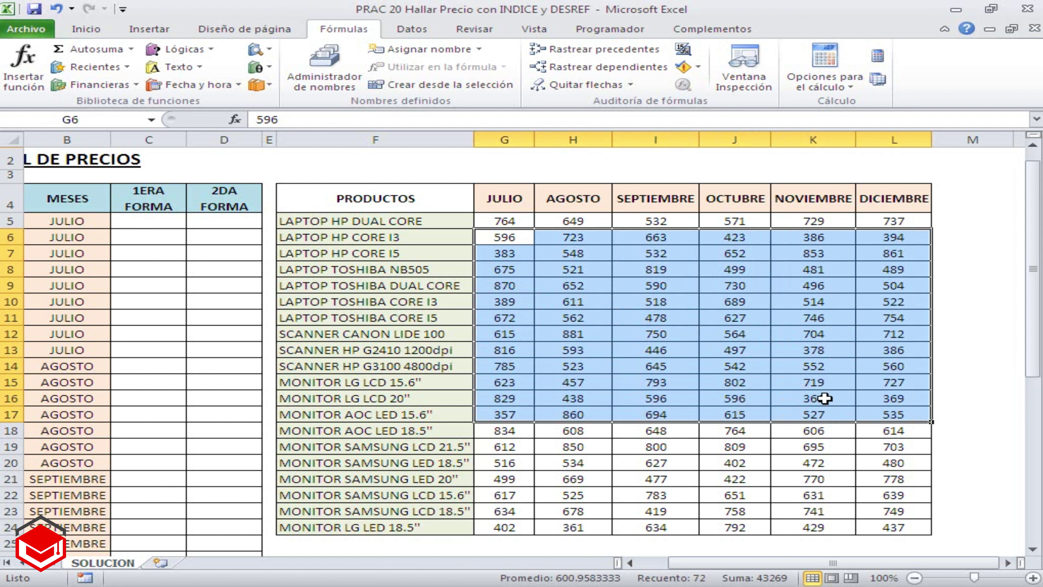
pyautogui.click(726, 354)
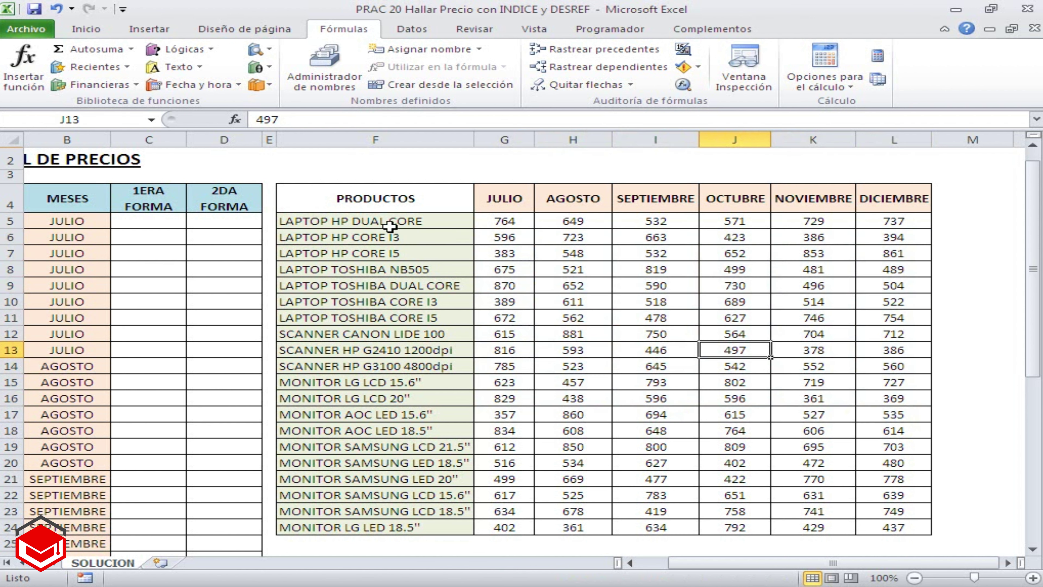
# Step: Name the product list F5:F24 PRODUCTOS
pyautogui.moveTo(389, 222); pyautogui.dragTo(378, 525)
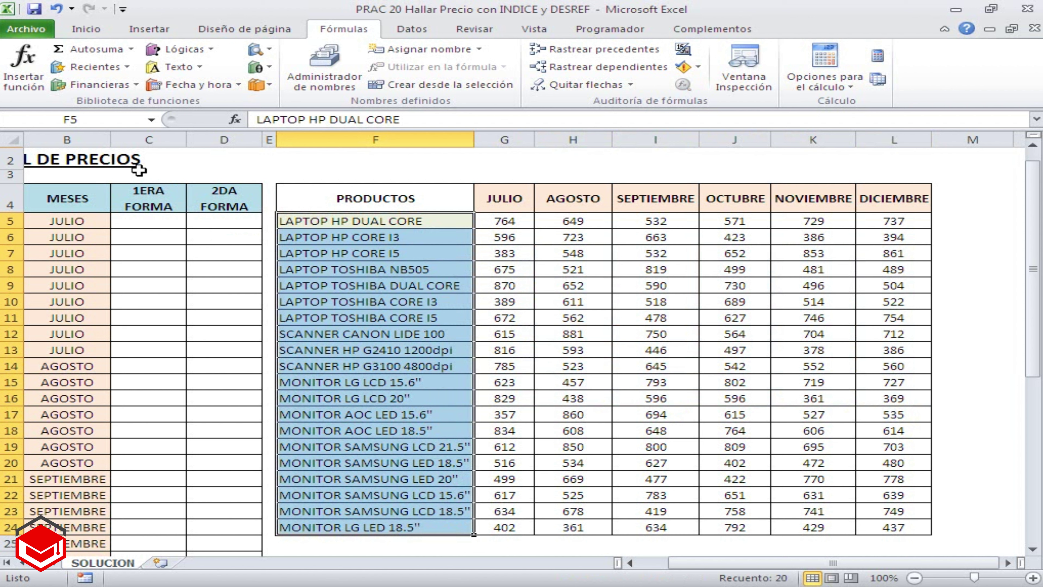
pyautogui.click(98, 123)
pyautogui.write('P')
pyautogui.write('RODUCTOS')
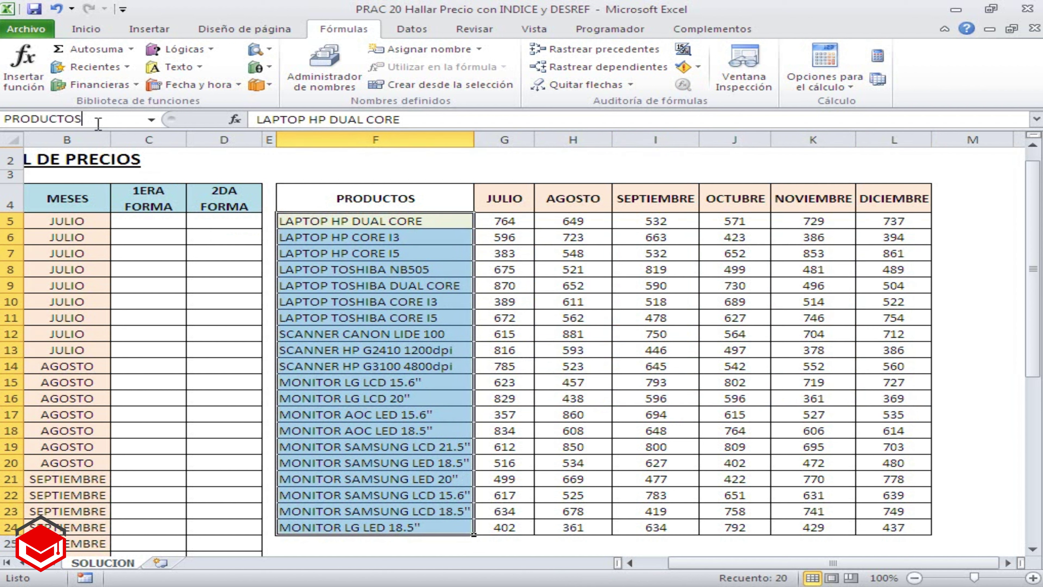
pyautogui.press('Return')
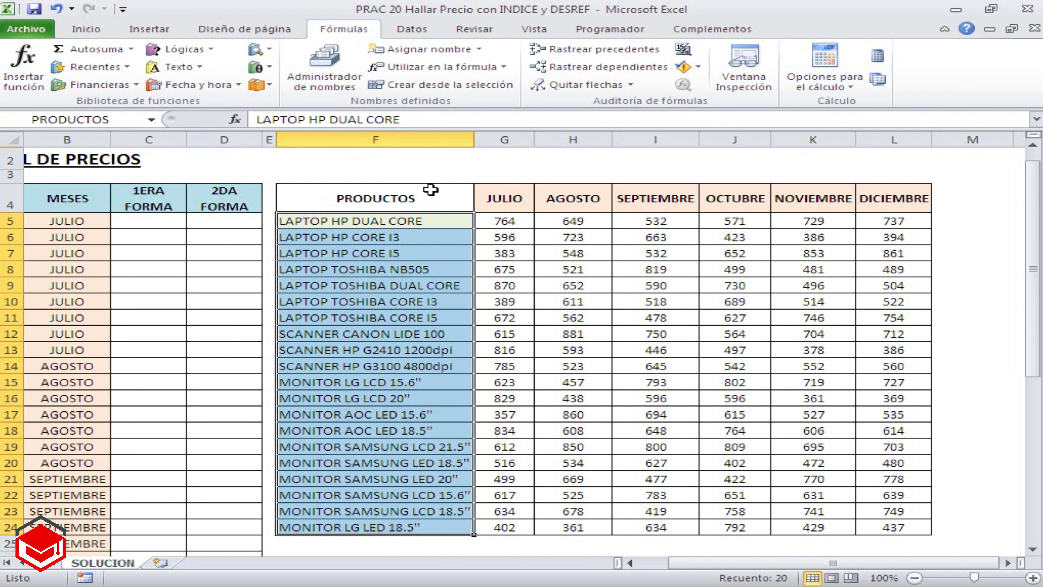
# Step: Name the JULIO–DICIEMBRE headers in G4:L4 MESES using the Name Box
pyautogui.moveTo(481, 196); pyautogui.dragTo(918, 208)
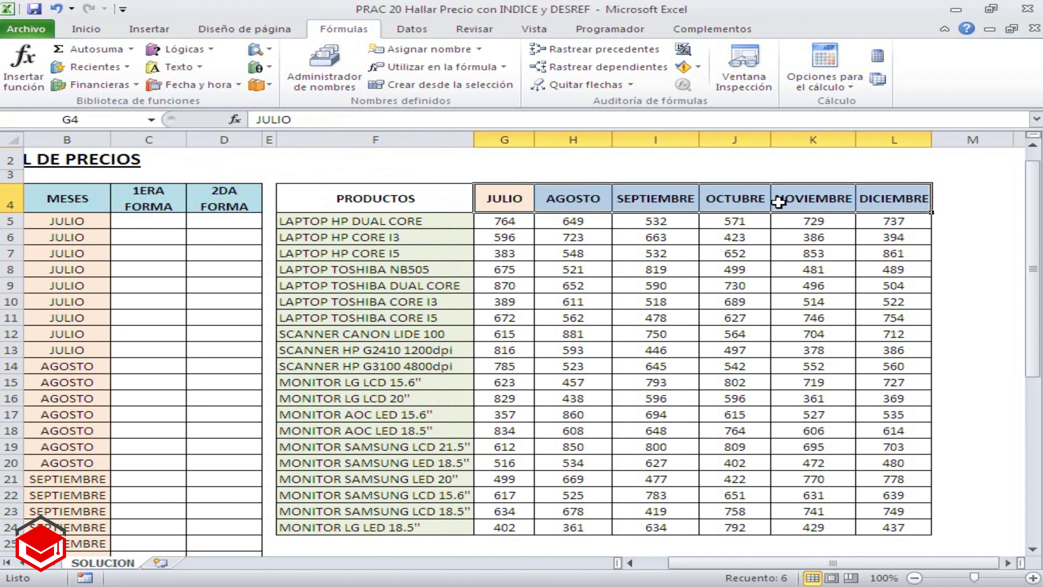
pyautogui.click(98, 116)
pyautogui.write('MESES')
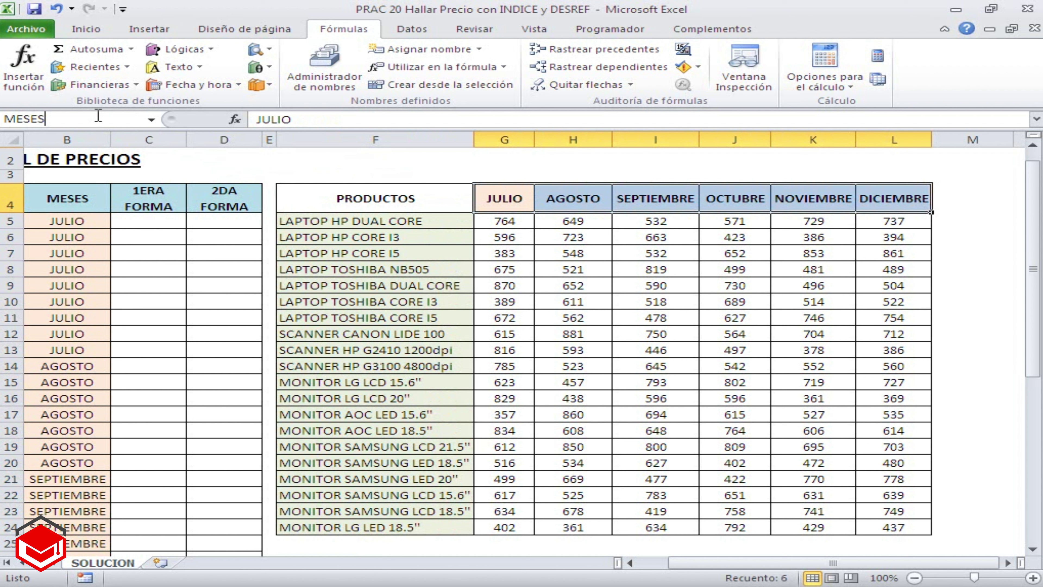
pyautogui.press('Return')
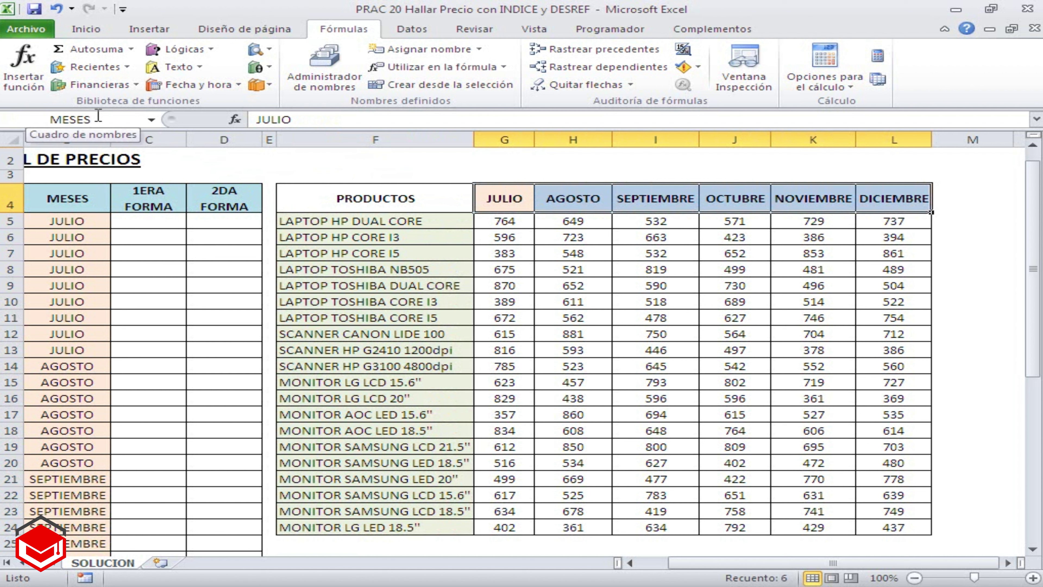
pyautogui.click(588, 280)
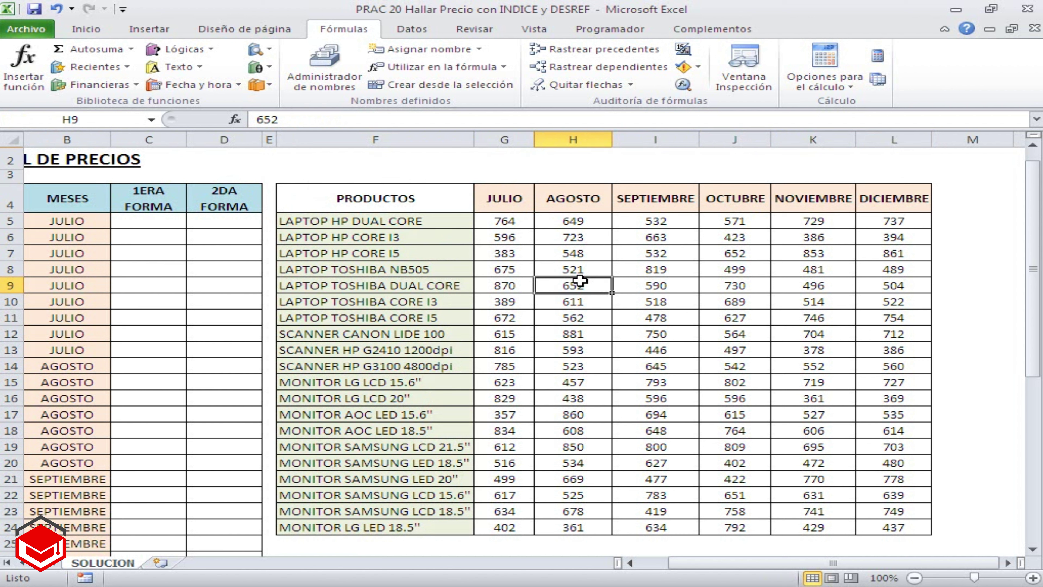
# Step: Name the price values G5:L24 PRECIOS, then scroll back to column A
pyautogui.moveTo(503, 220); pyautogui.dragTo(875, 522)
pyautogui.click(109, 119)
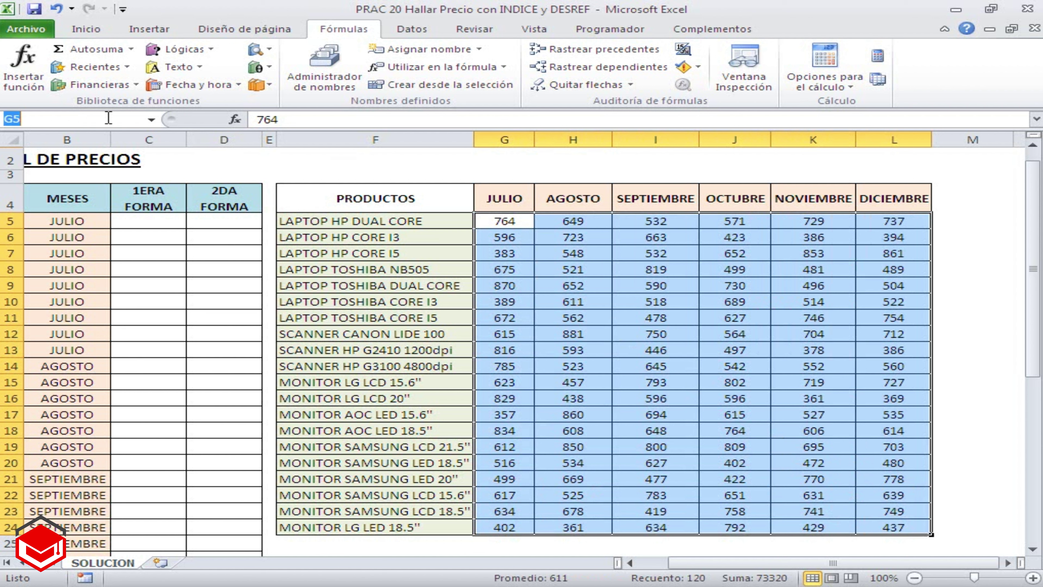
pyautogui.write('PRECIOS')
pyautogui.press('Return')
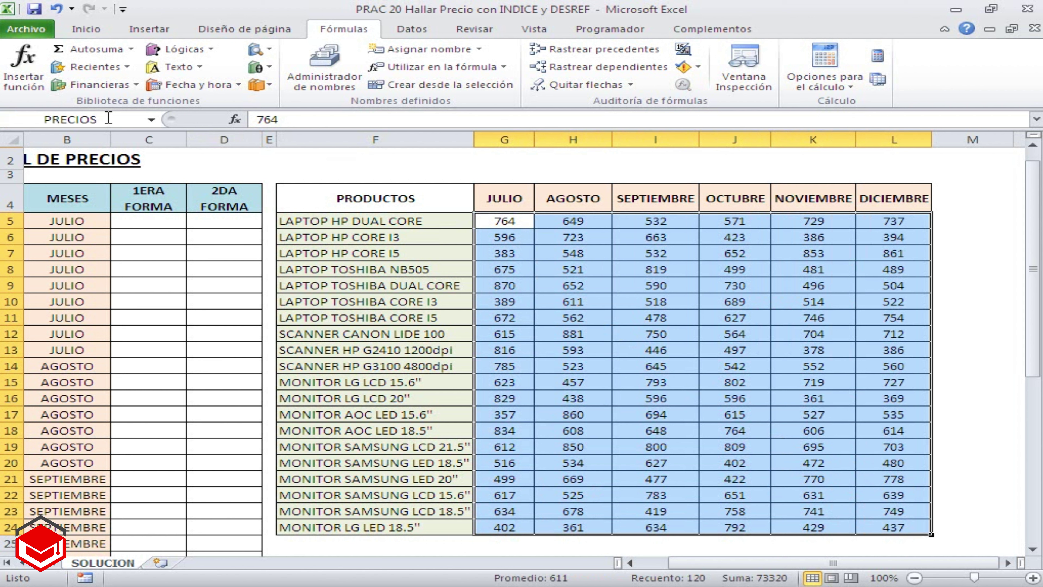
pyautogui.click(372, 333)
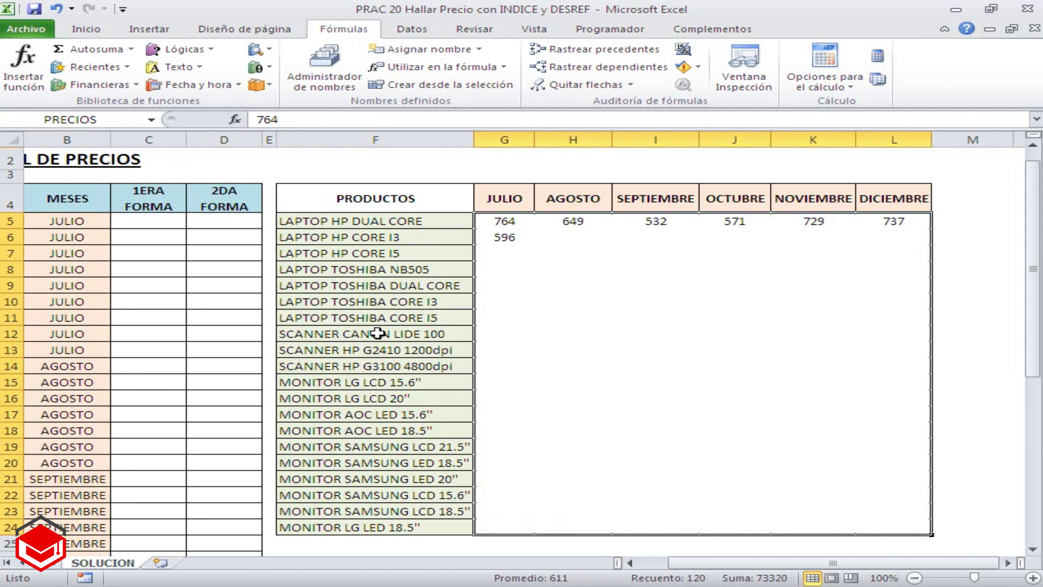
pyautogui.moveTo(705, 567); pyautogui.dragTo(651, 570)
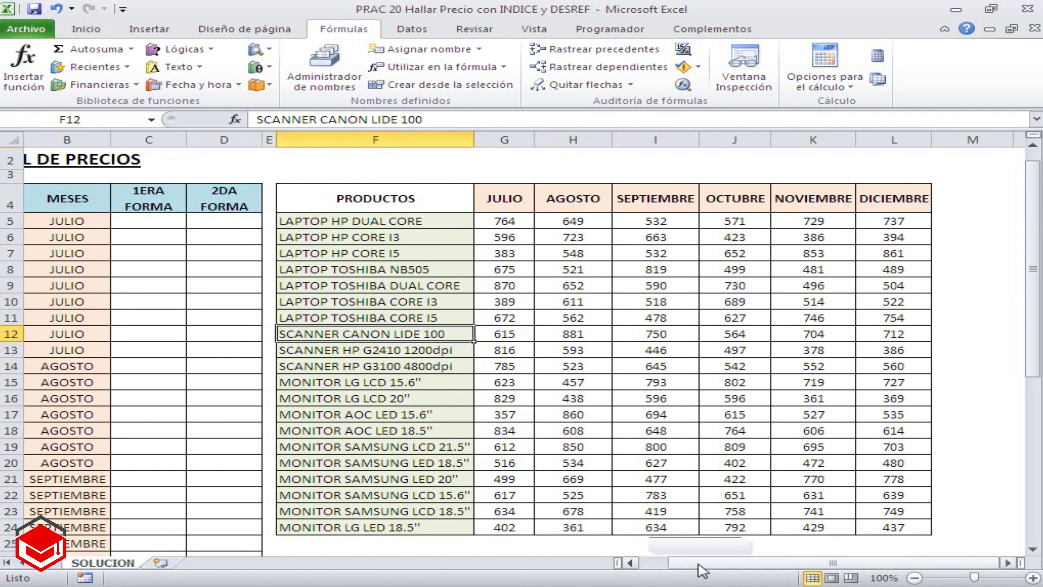
pyautogui.scroll(1, 637, 551)
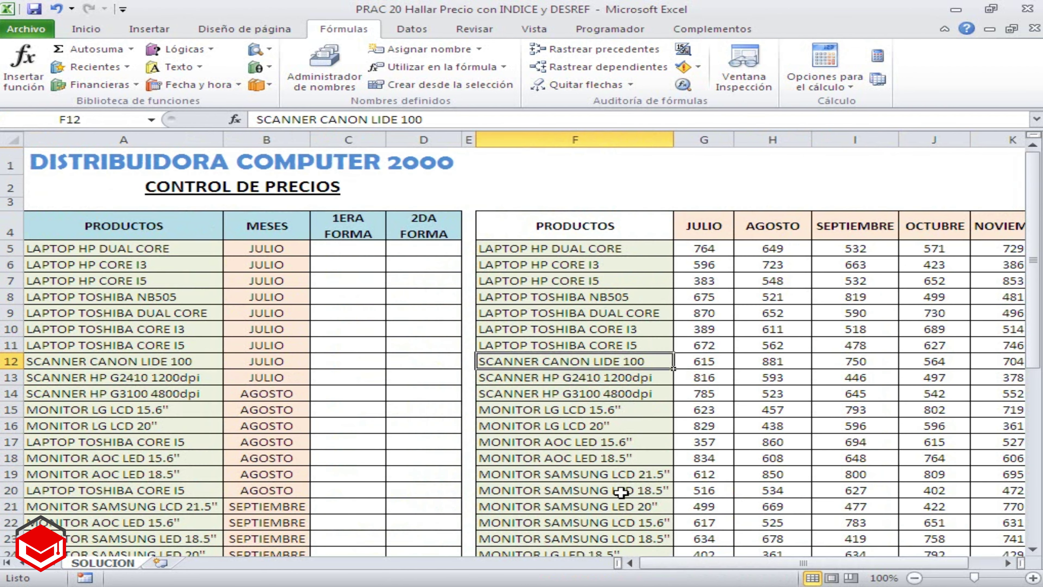
# Step: Point out the answer cells C5 and D5 for the two lookup methods
pyautogui.click(348, 252)
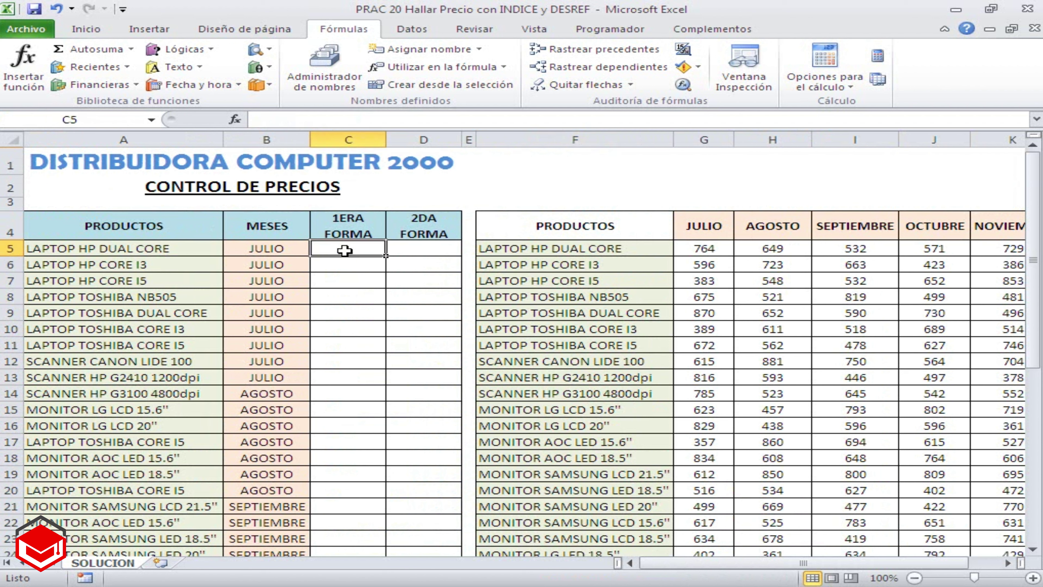
pyautogui.click(427, 248)
pyautogui.click(367, 247)
pyautogui.click(411, 247)
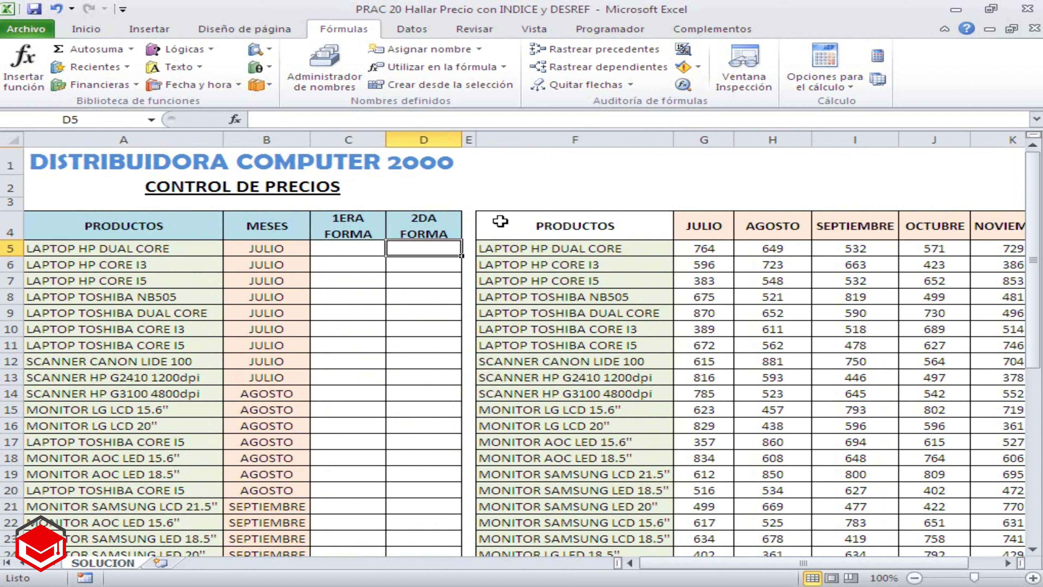
# Step: Enter 'SOLUCIÓN: UTILIZAR FUNCIONES DESREF E INDICE CON LA ASISTENCIA DE COINCIDIR' in F2
pyautogui.click(518, 189)
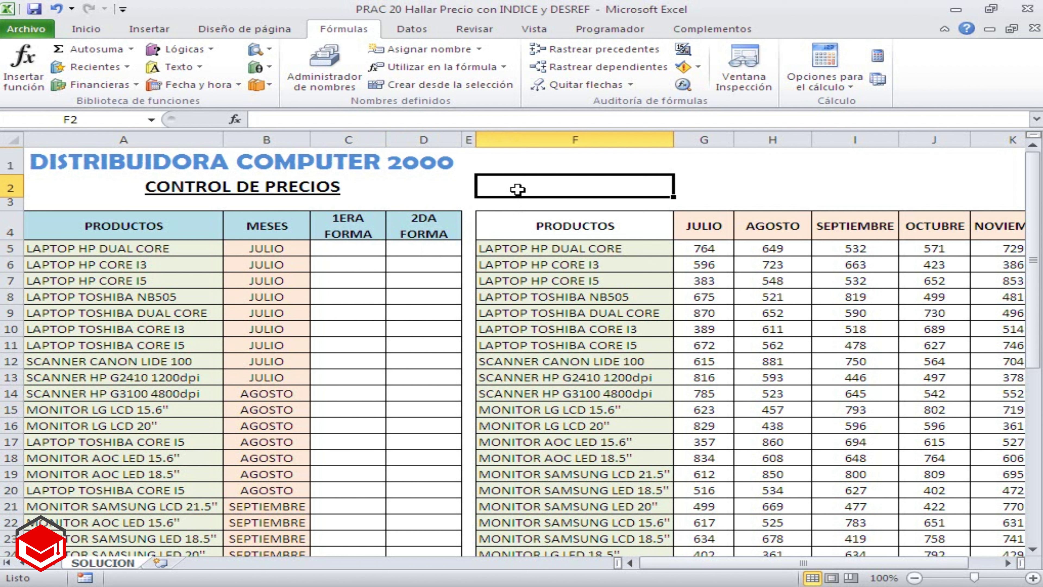
pyautogui.write('SOL')
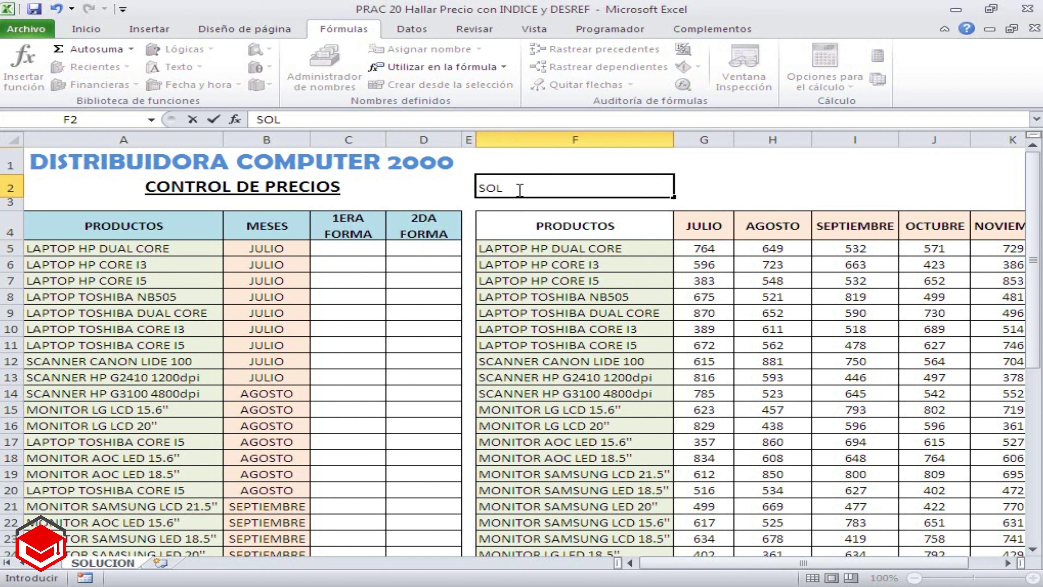
pyautogui.write('UCIÓN')
pyautogui.write(': ')
pyautogui.write('UTILIZ')
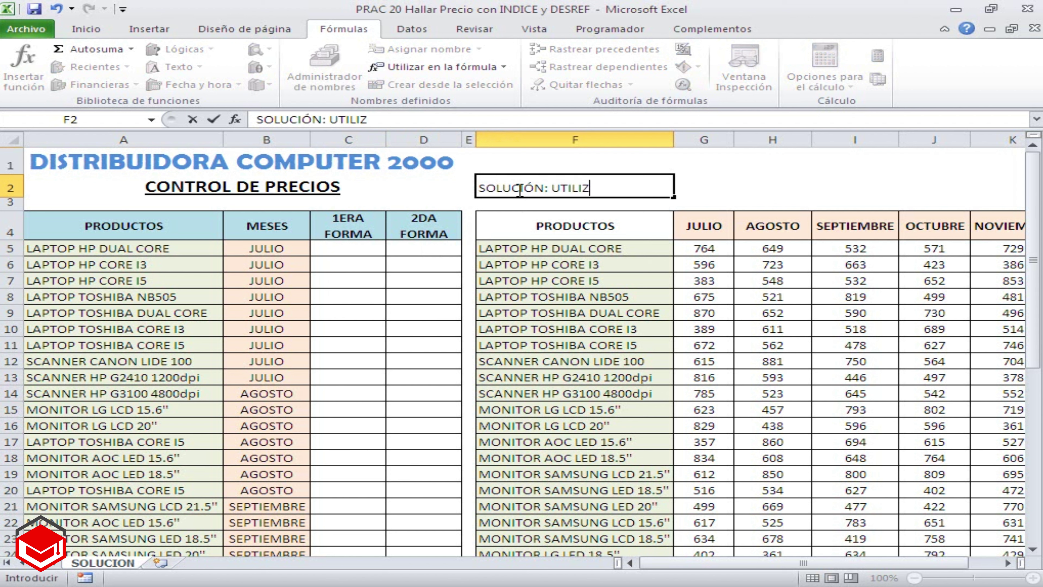
pyautogui.write('AR FUN')
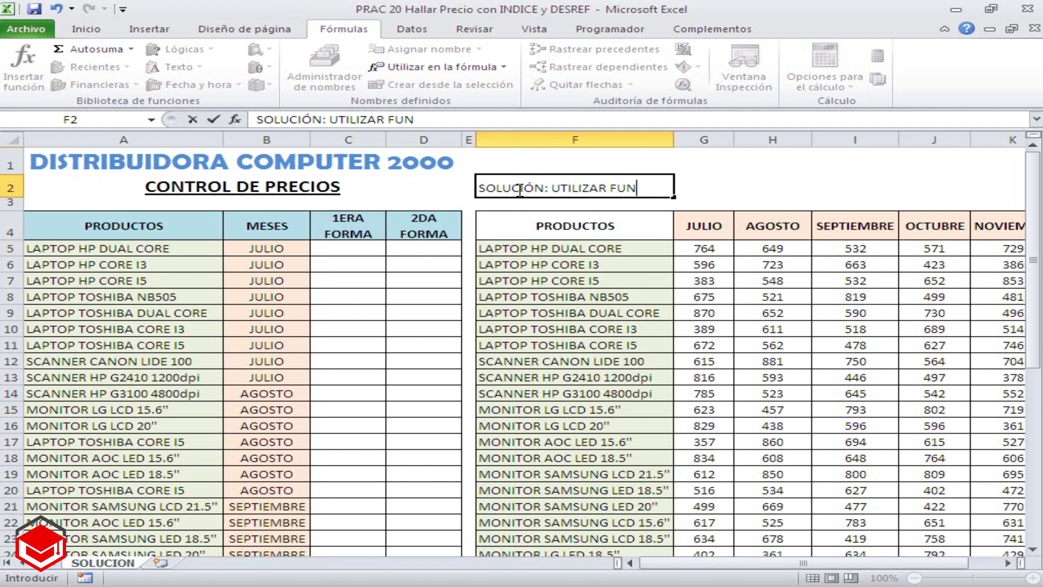
pyautogui.write('CIONES D')
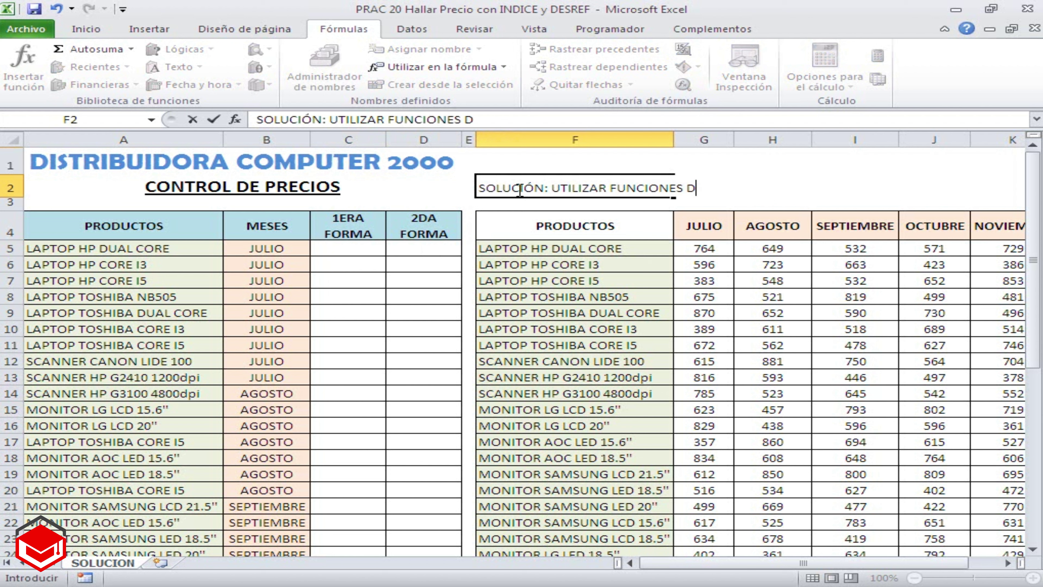
pyautogui.write('ESREF')
pyautogui.write(' E INDICE')
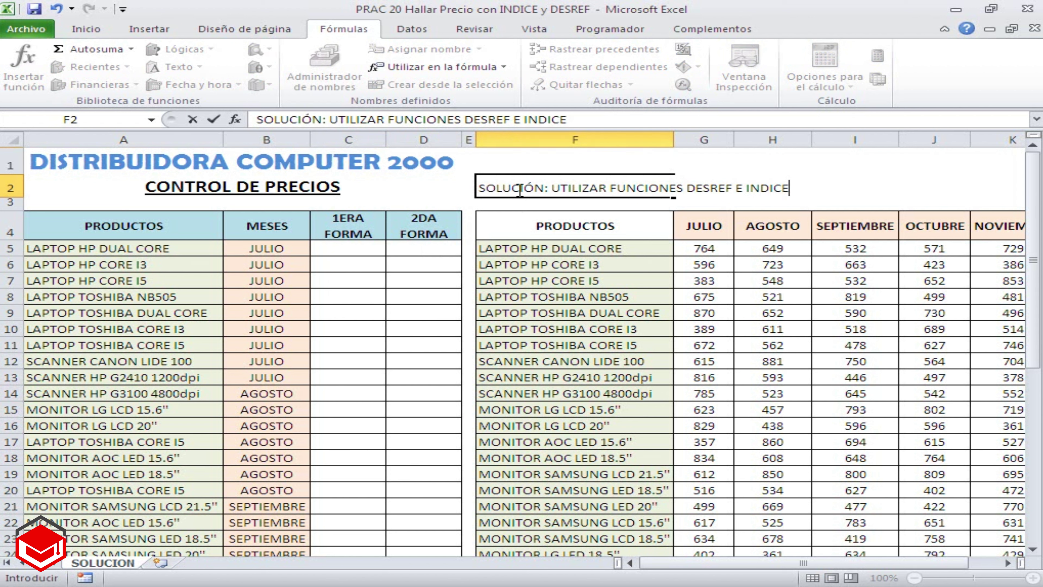
pyautogui.write(' CON ')
pyautogui.write('LA ASI')
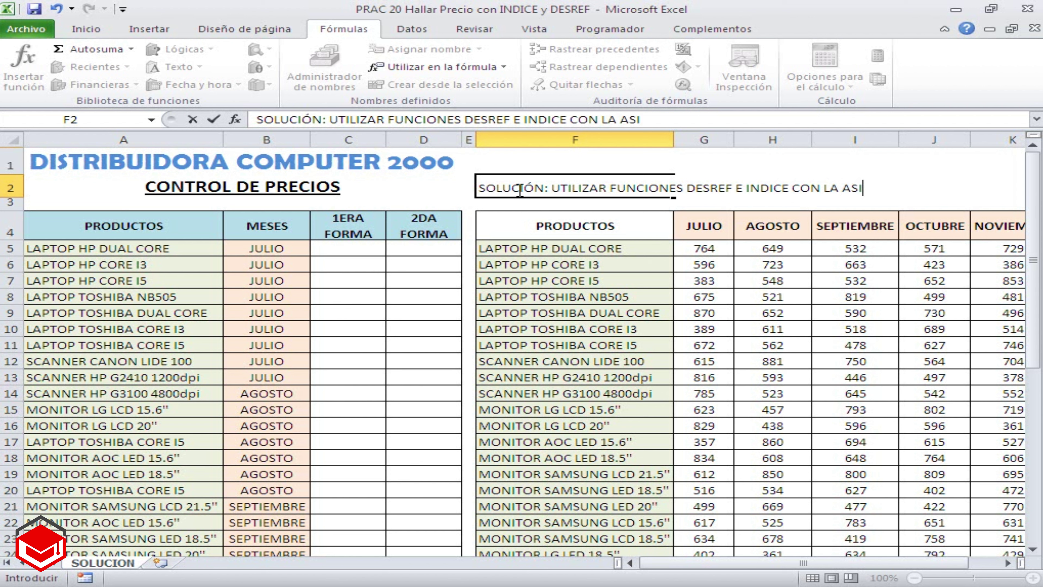
pyautogui.write('TE')
pyautogui.press('BackSpace')
pyautogui.press('BackSpace')
pyautogui.write('STENCIA ')
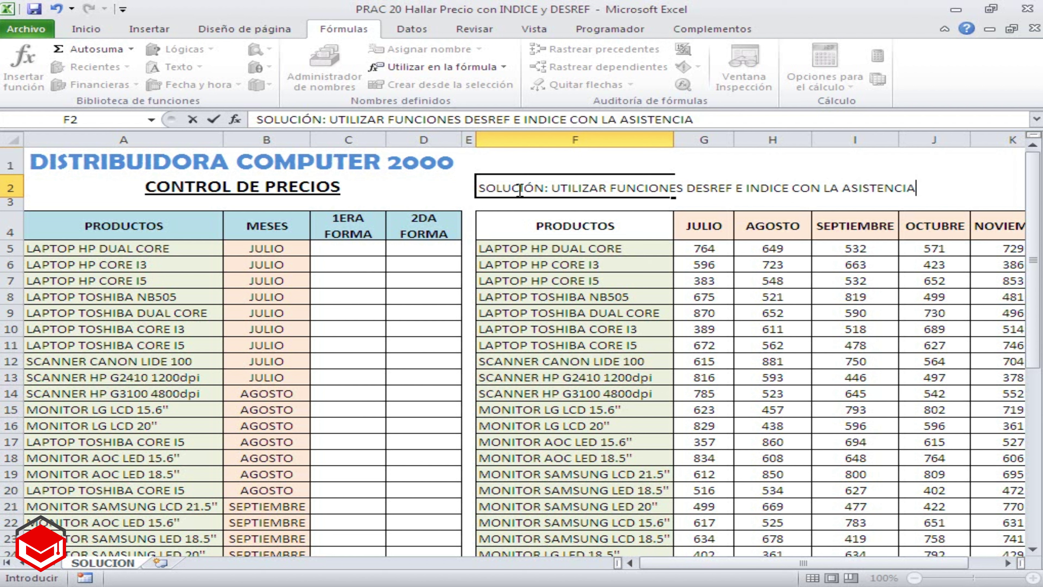
pyautogui.write('DE ')
pyautogui.write('COI')
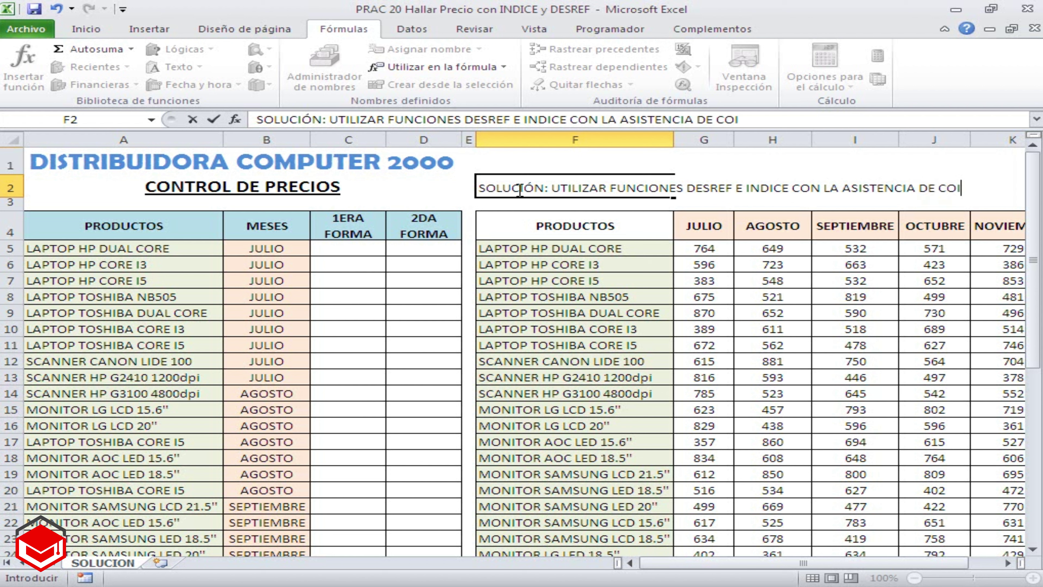
pyautogui.write('NCID')
pyautogui.write('IR')
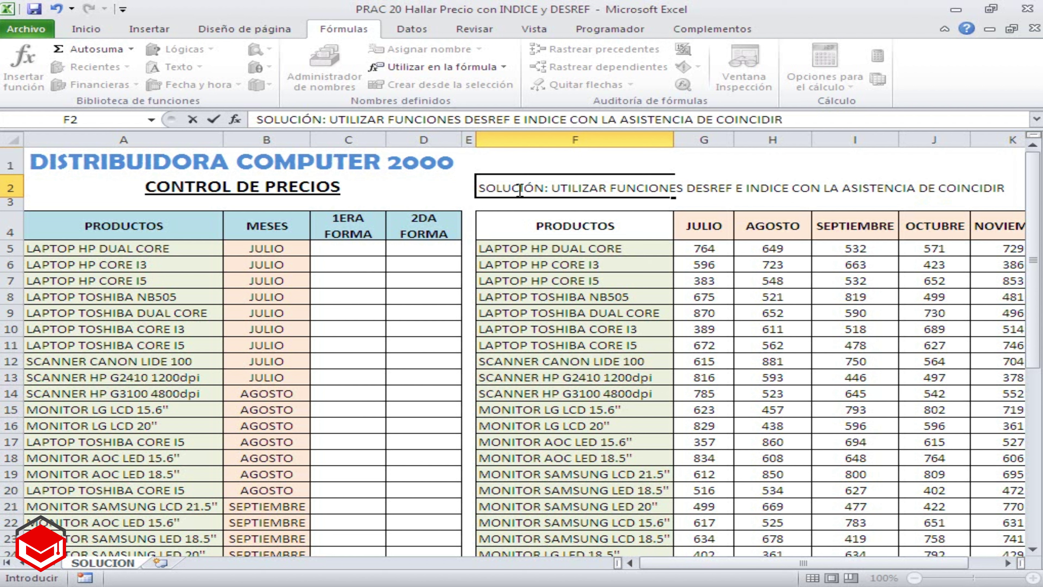
pyautogui.press('Return')
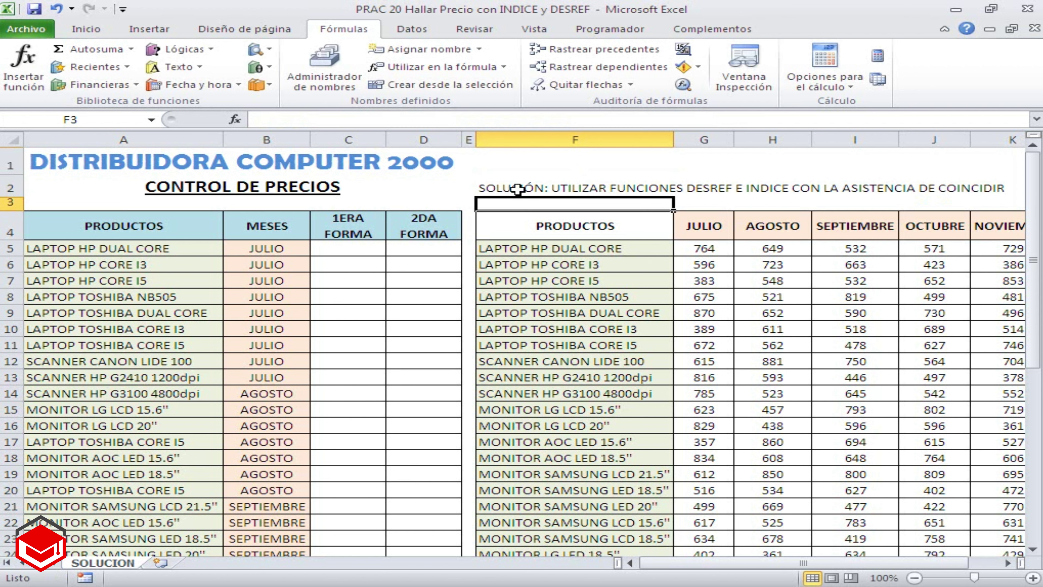
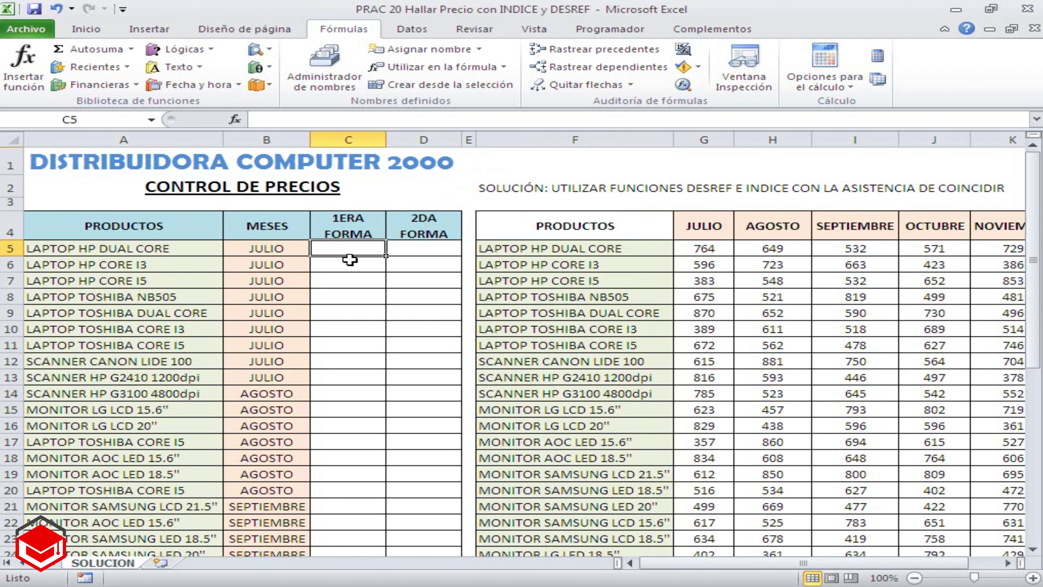
# Step: Start the C5 formula with '=' to look up the first laptop's July price
pyautogui.click(283, 120)
# Step: Start C5's formula with =DESREF( anchored on the absolute reference $F$4
pyautogui.write('=DESREF(')
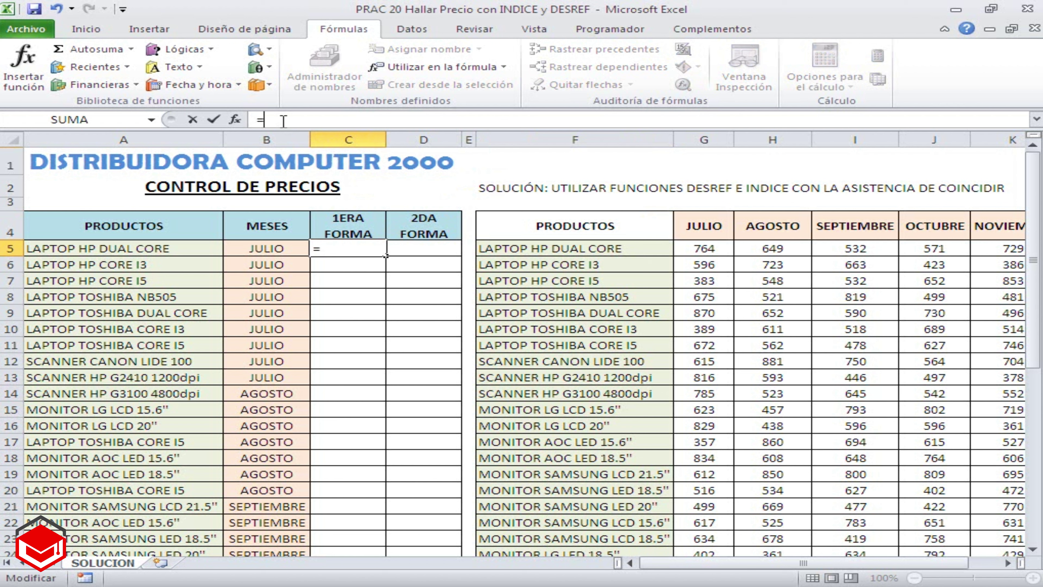
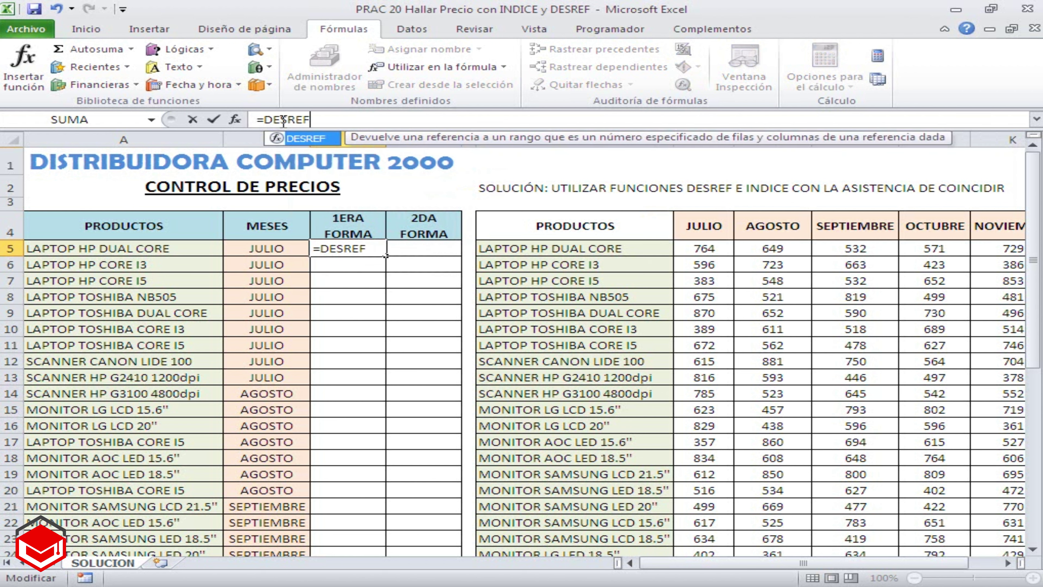
# Step: Start the C5 formula with '=' to look up the first laptop's July price
# Step: Start C5's formula with =DESREF( anchored on the absolute reference $F$4
pyautogui.write('(')
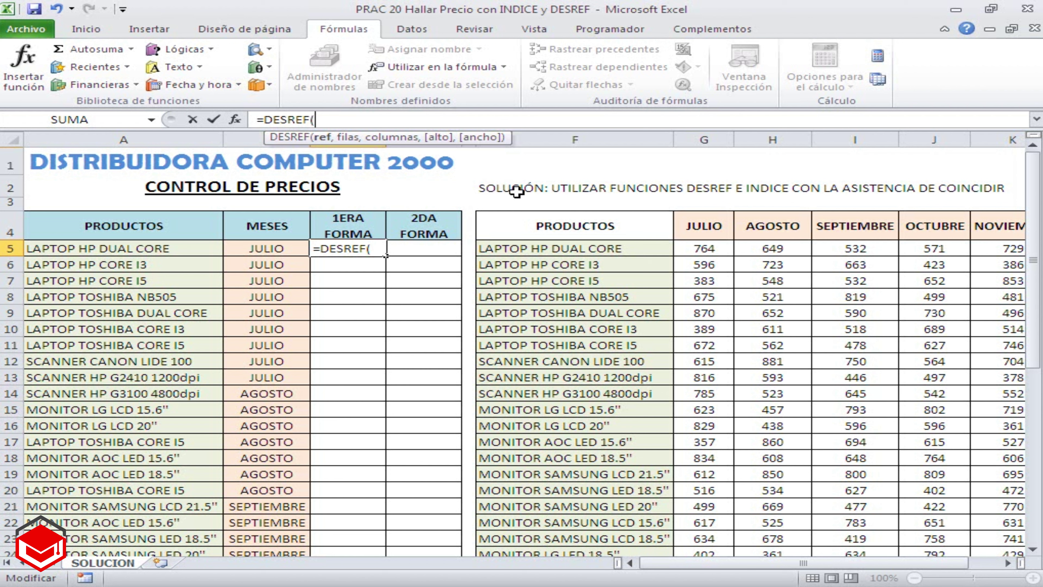
pyautogui.click(545, 224)
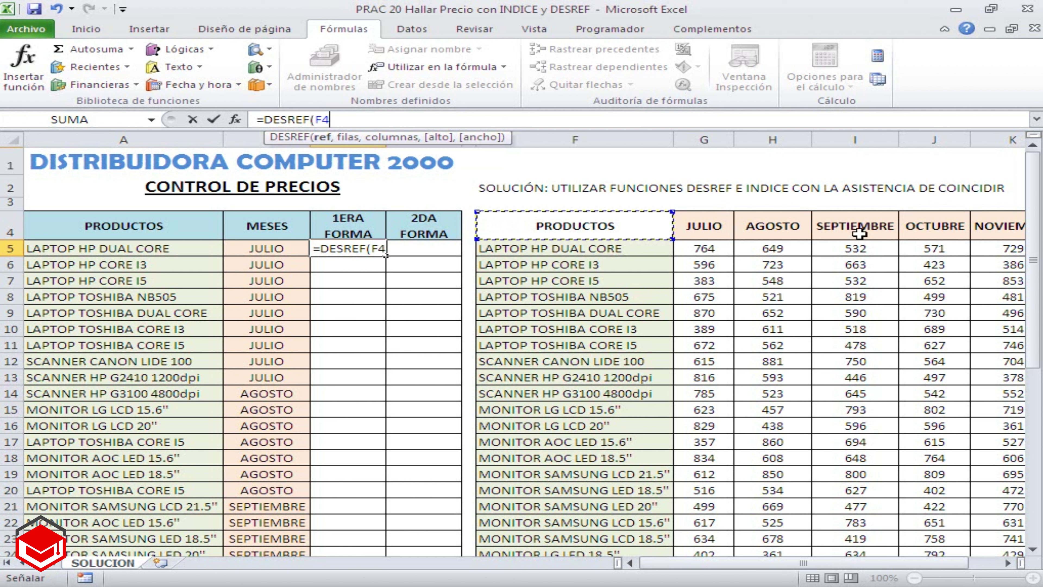
pyautogui.press('F4')
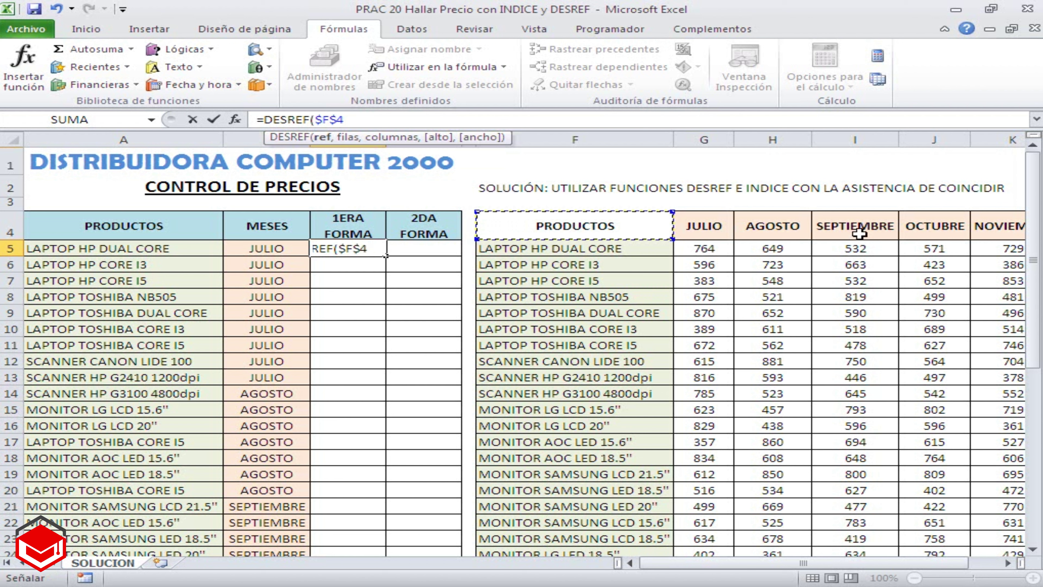
# Step: Add the row offset COINCIDIR(A5,PRODUCTOS,0) using exact match
pyautogui.write(',')
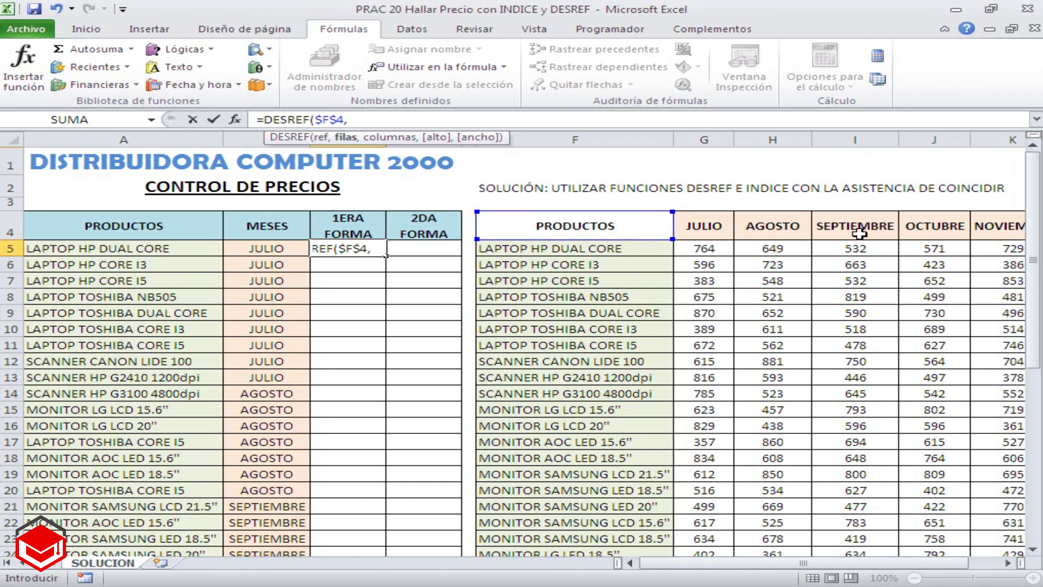
pyautogui.write('COI')
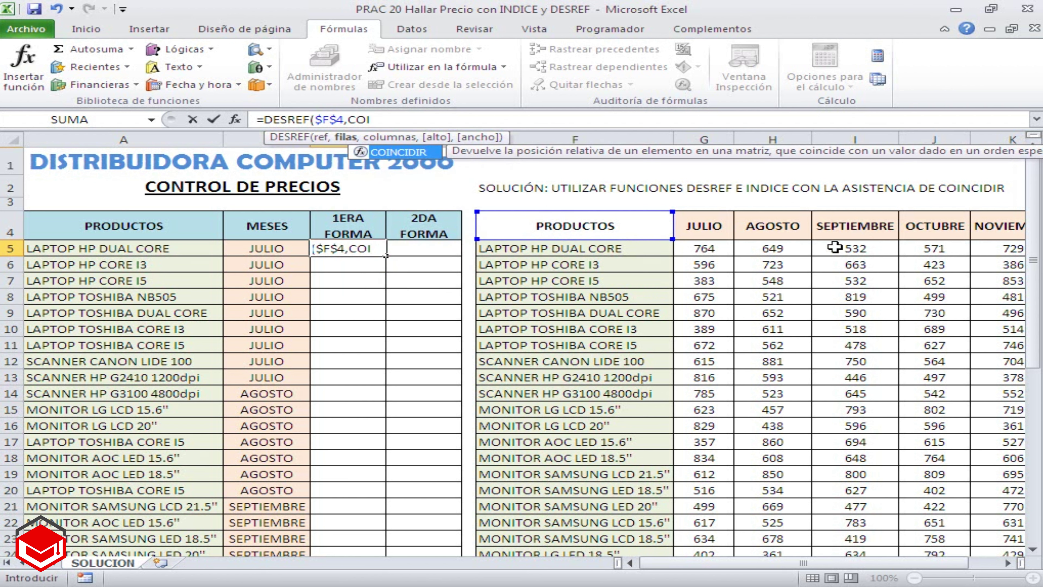
pyautogui.doubleClick(396, 151)
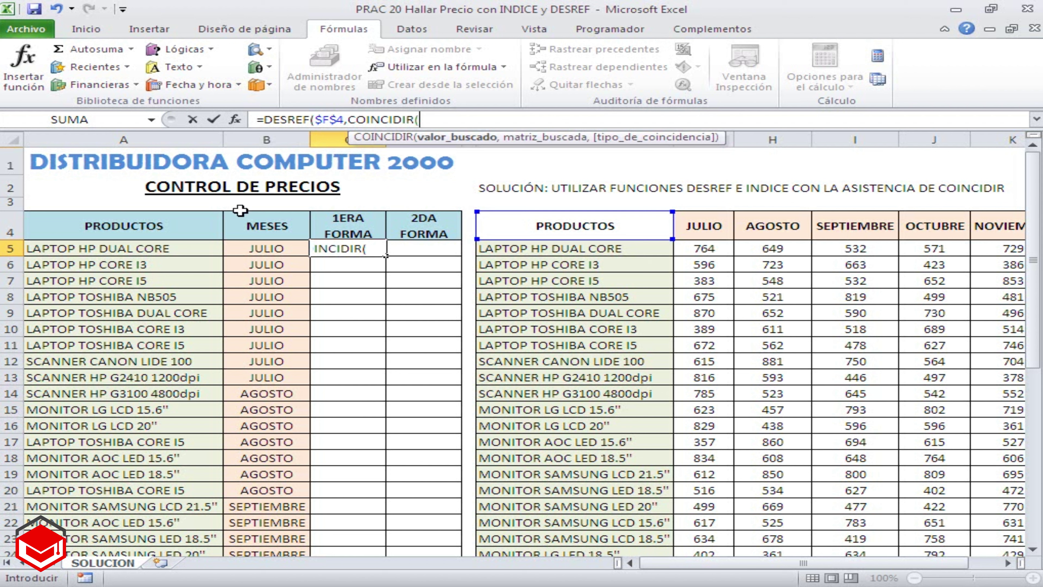
pyautogui.click(177, 251)
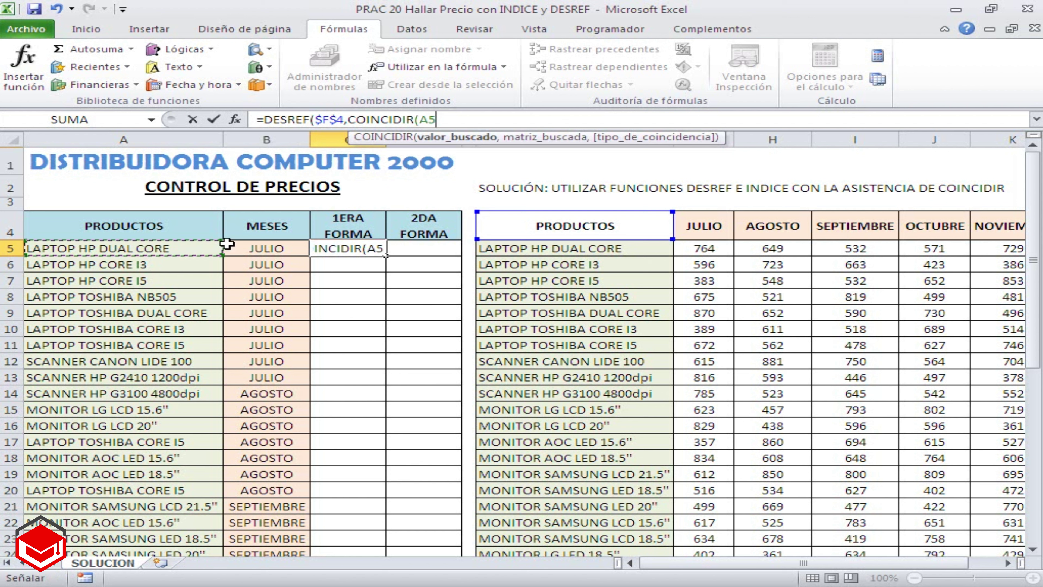
pyautogui.write(',PRO')
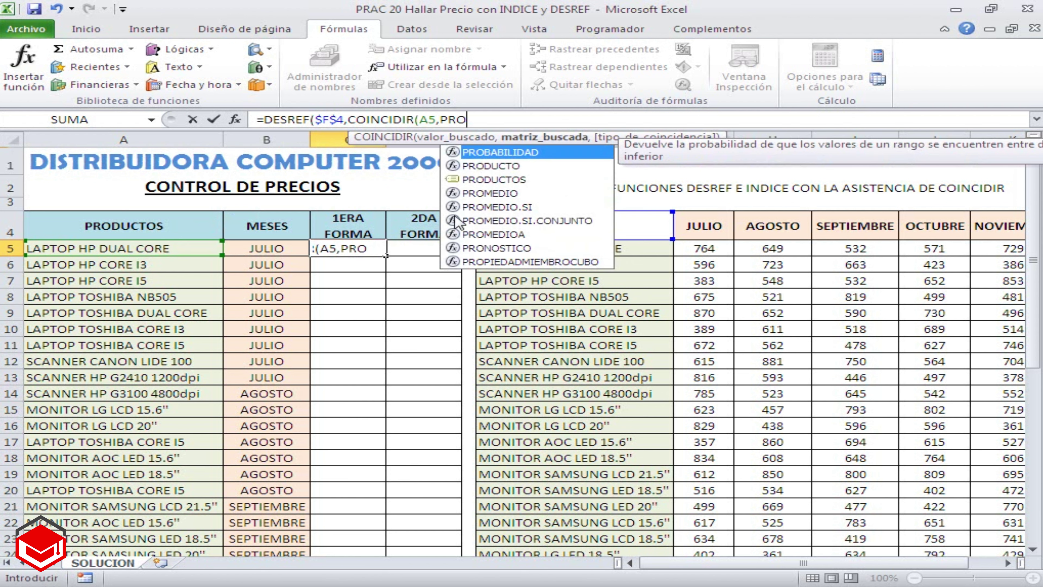
pyautogui.doubleClick(482, 180)
pyautogui.write(',')
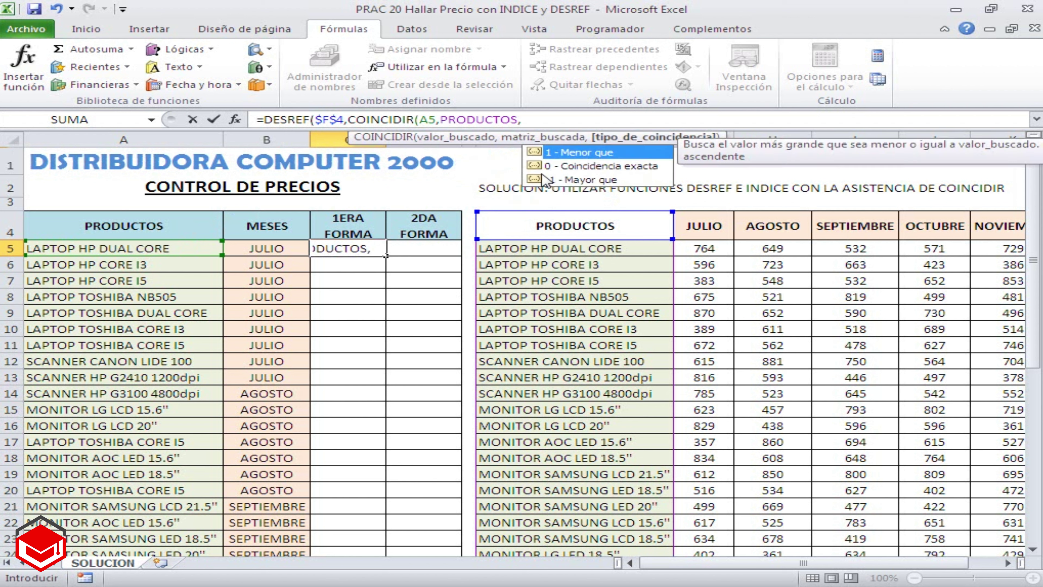
pyautogui.doubleClick(535, 165)
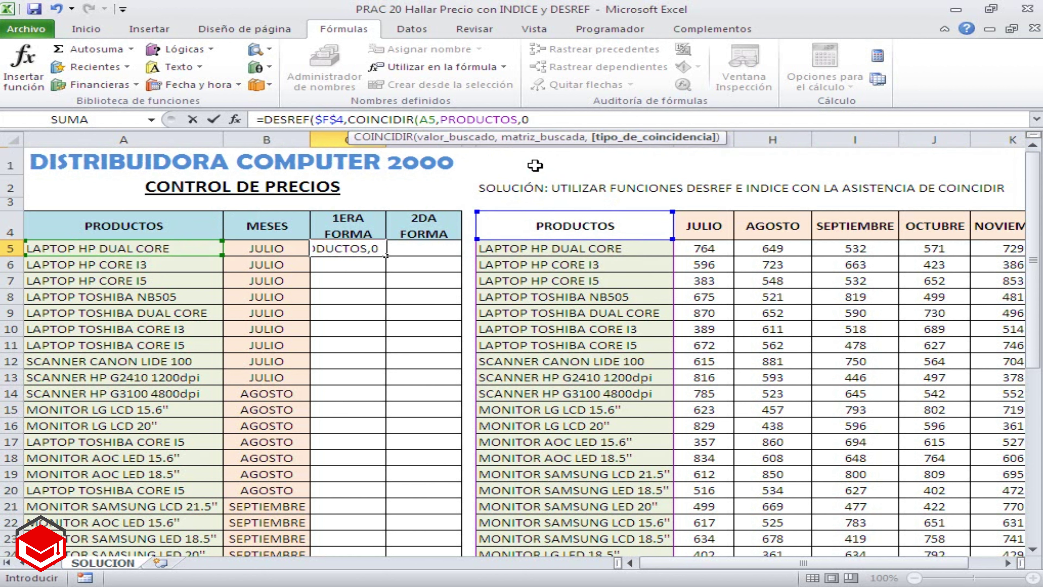
pyautogui.write(')')
pyautogui.write(',')
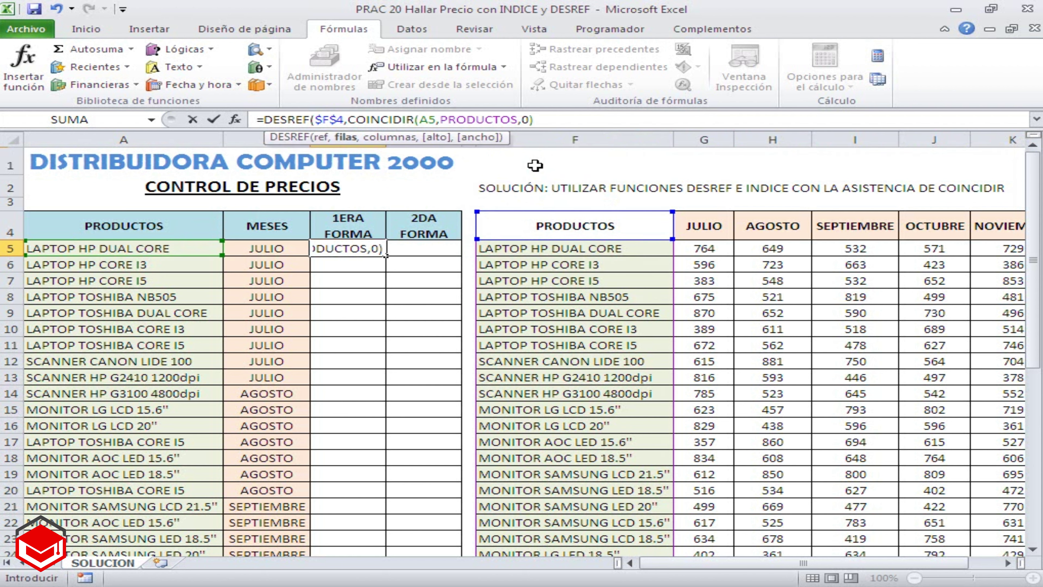
pyautogui.write('CO')
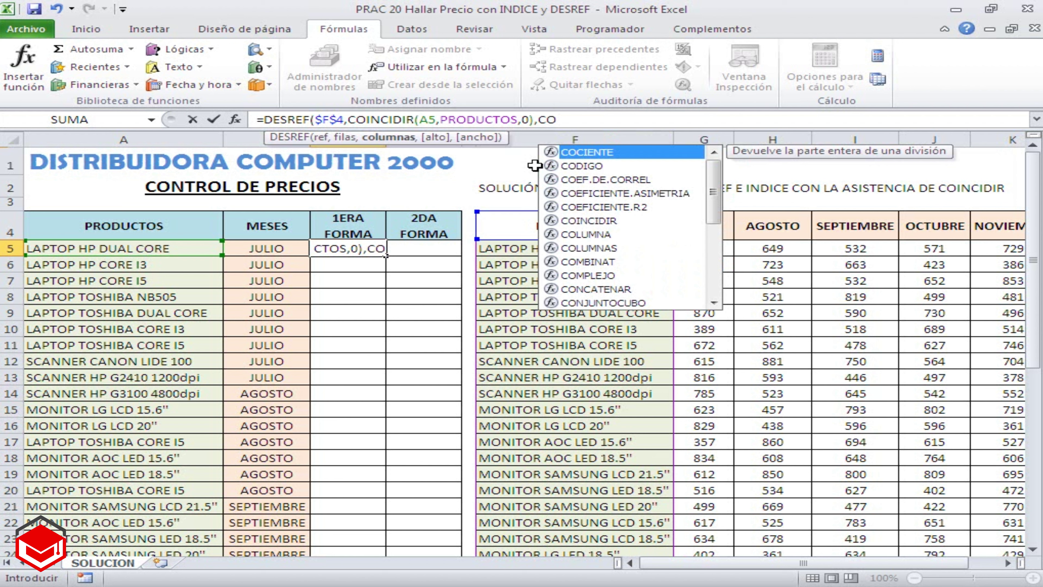
pyautogui.write('I')
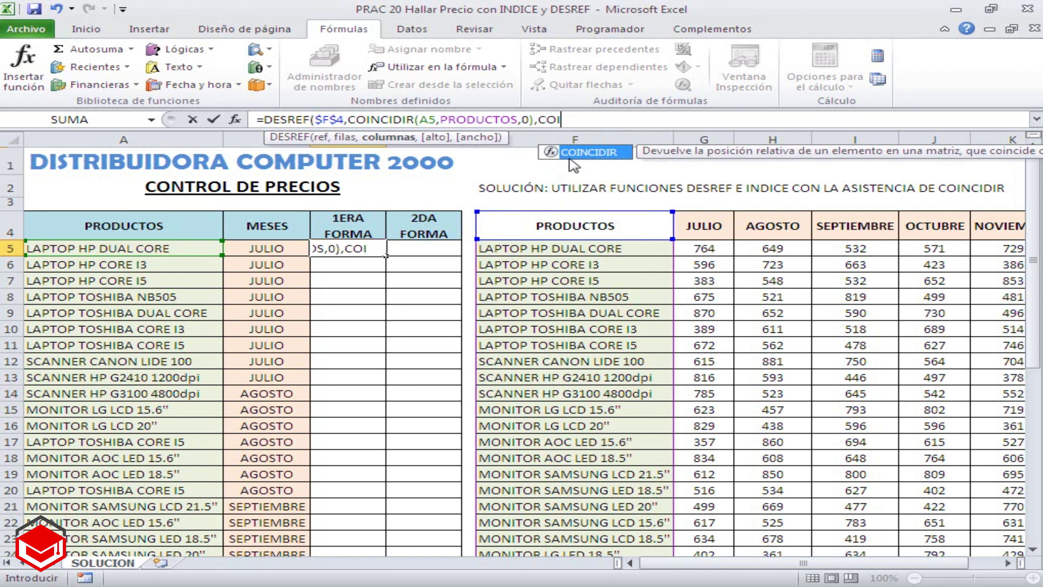
# Step: Add the column offset COINCIDIR(B5,MESES,0) and commit C5's DESREF formula, showing 764
pyautogui.doubleClick(573, 157)
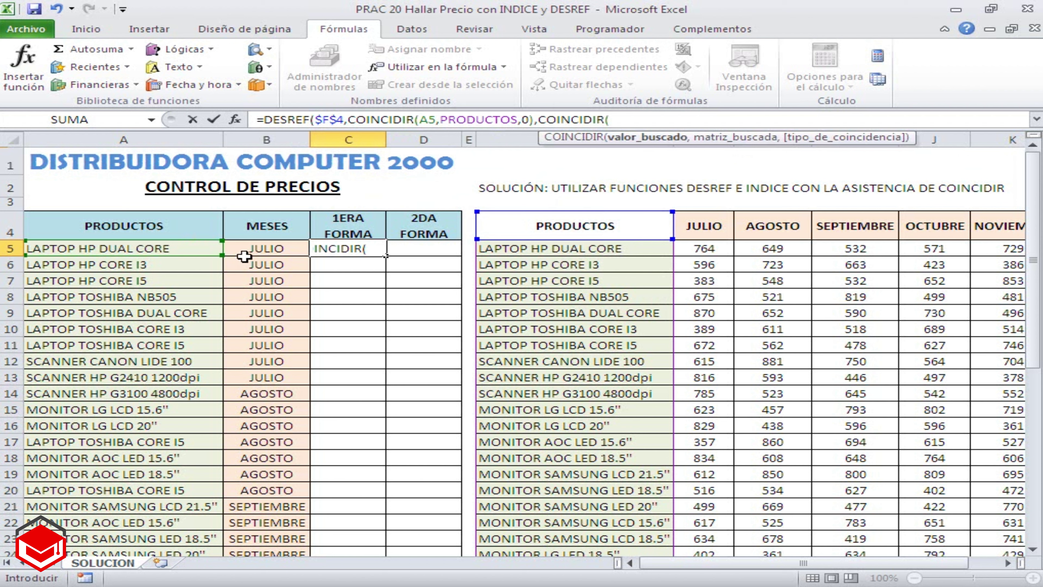
pyautogui.click(257, 249)
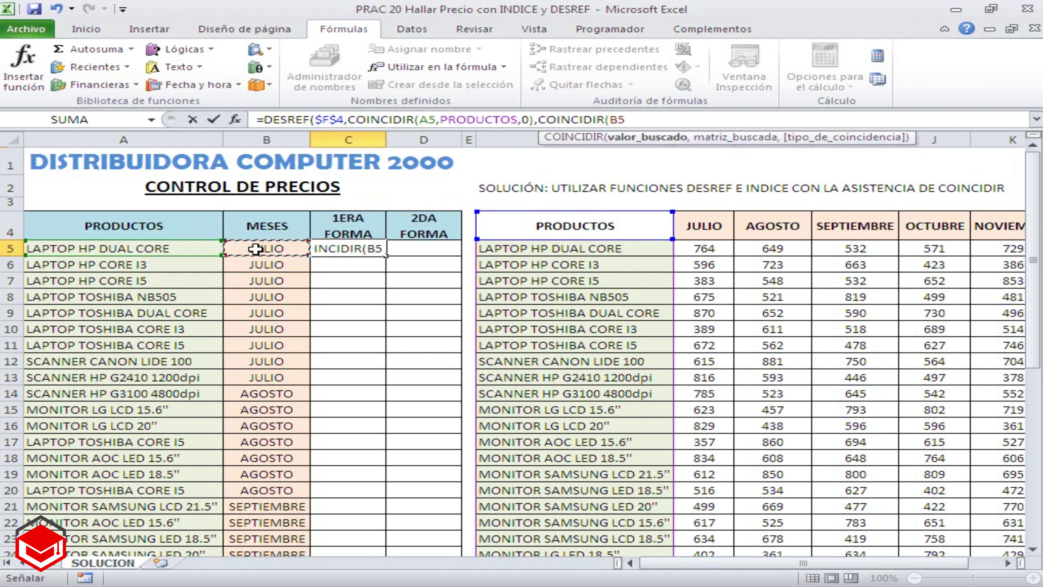
pyautogui.write(',ME')
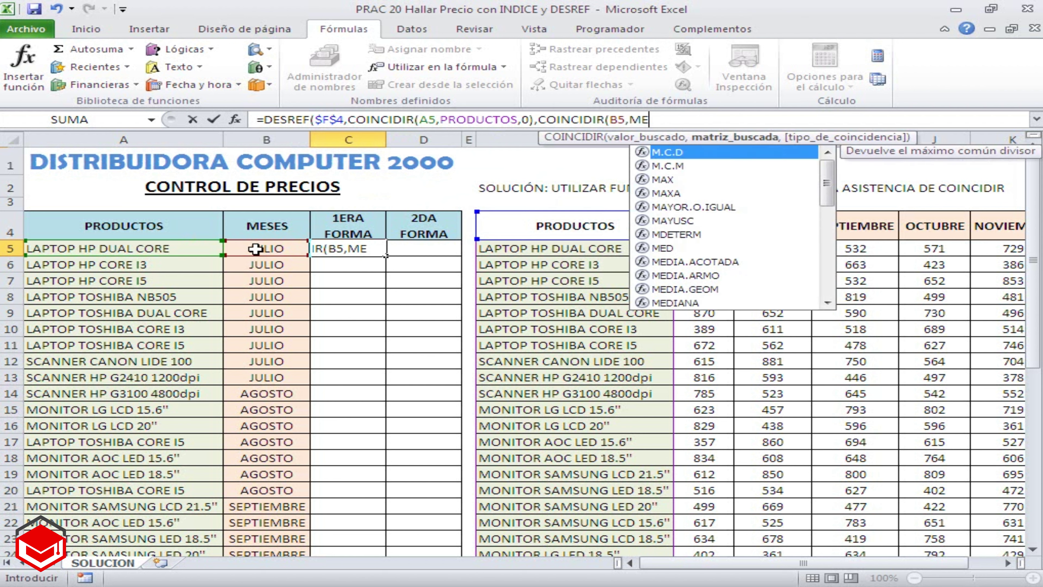
pyautogui.write('SES')
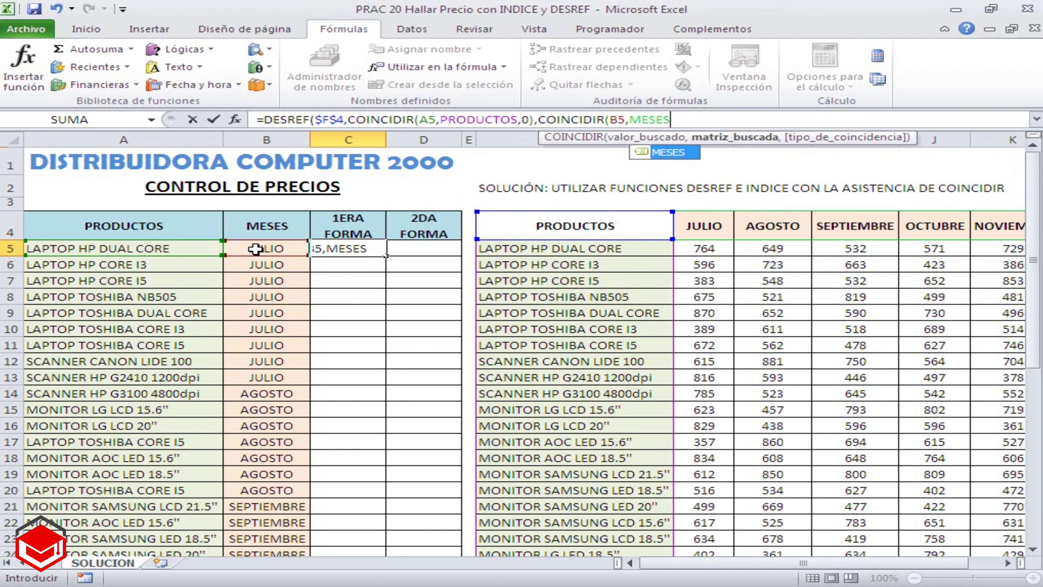
pyautogui.write(',0')
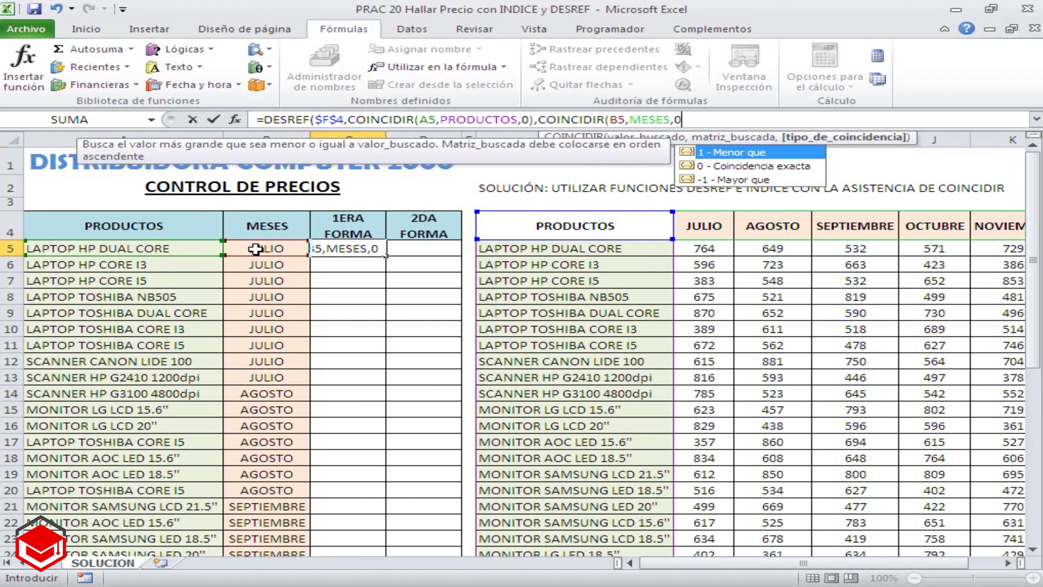
pyautogui.write('))')
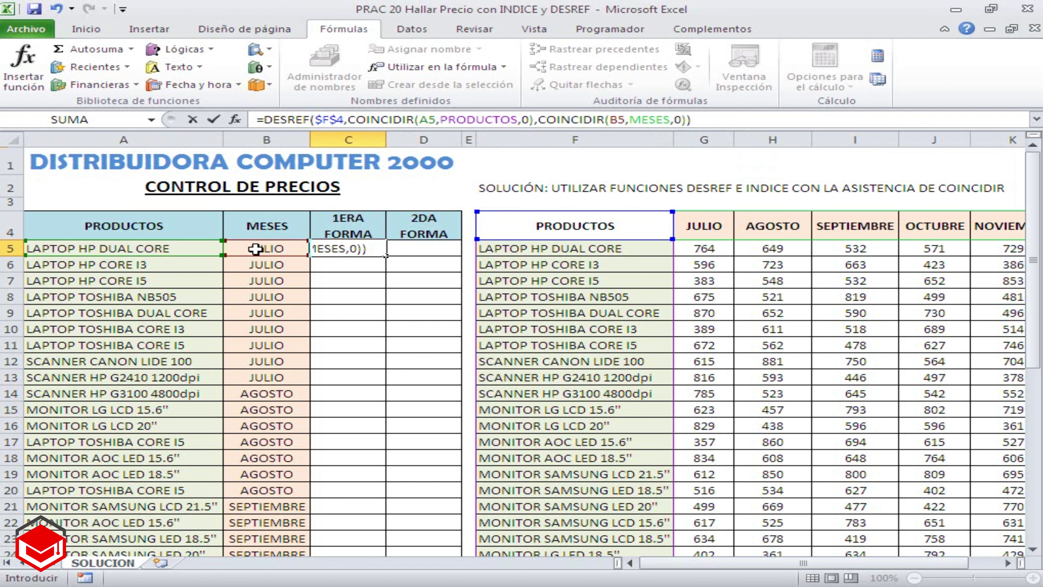
pyautogui.press('Return')
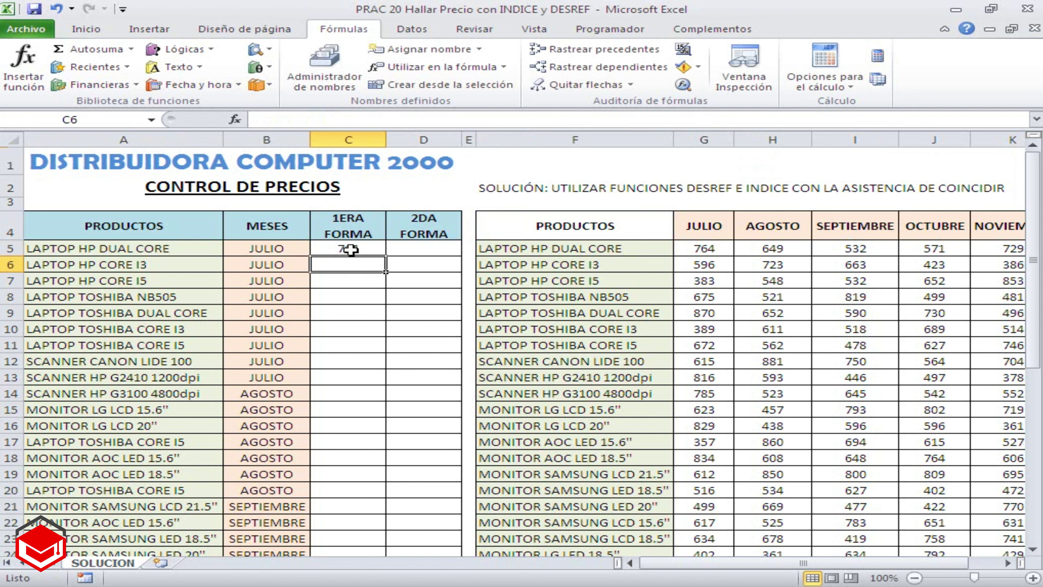
# Step: Check C5 against A5 and B5, then fill the DESREF formula down column C to C41
pyautogui.click(351, 250)
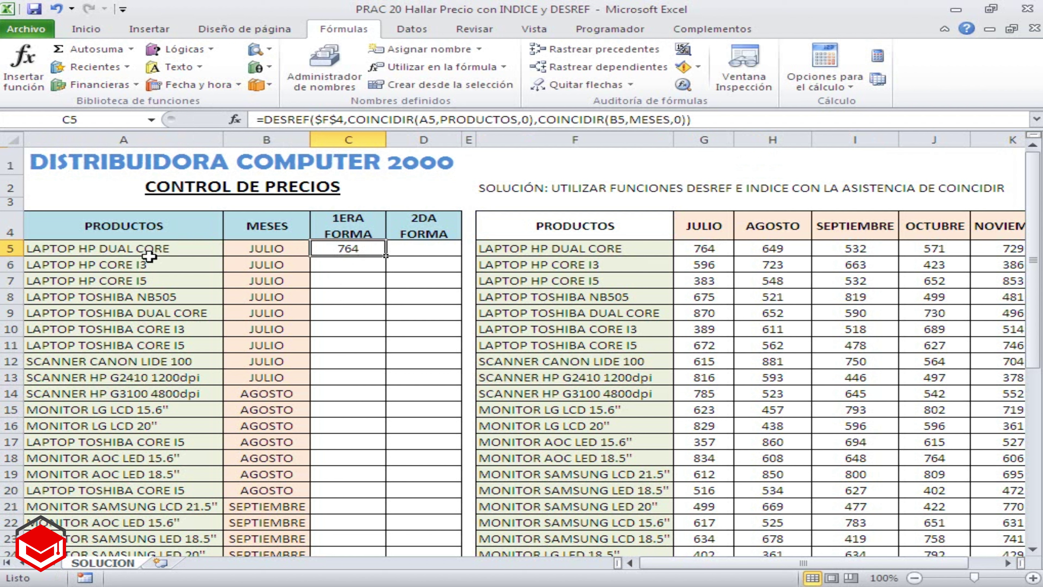
pyautogui.click(137, 253)
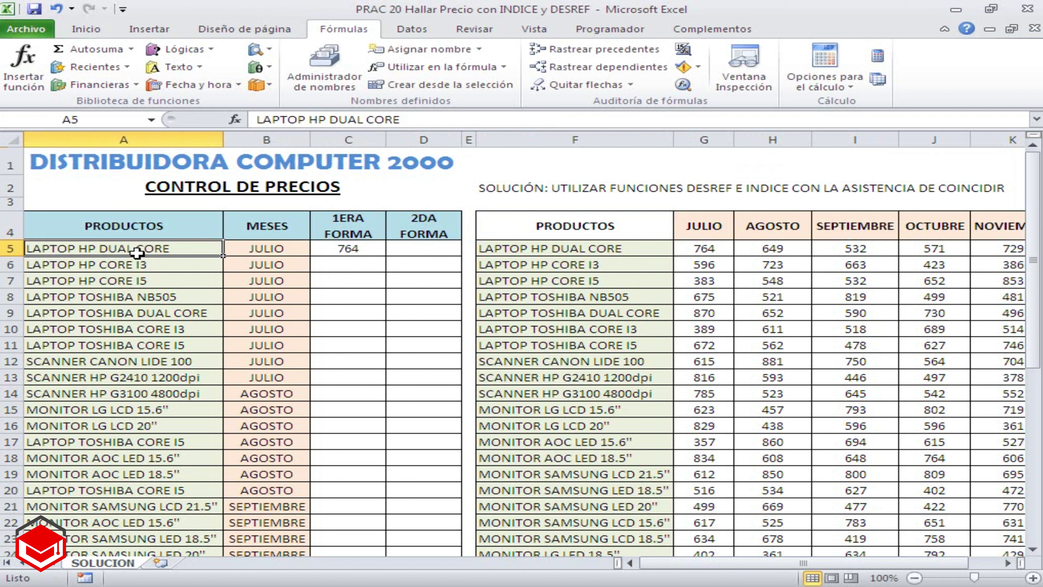
pyautogui.click(257, 250)
pyautogui.click(346, 250)
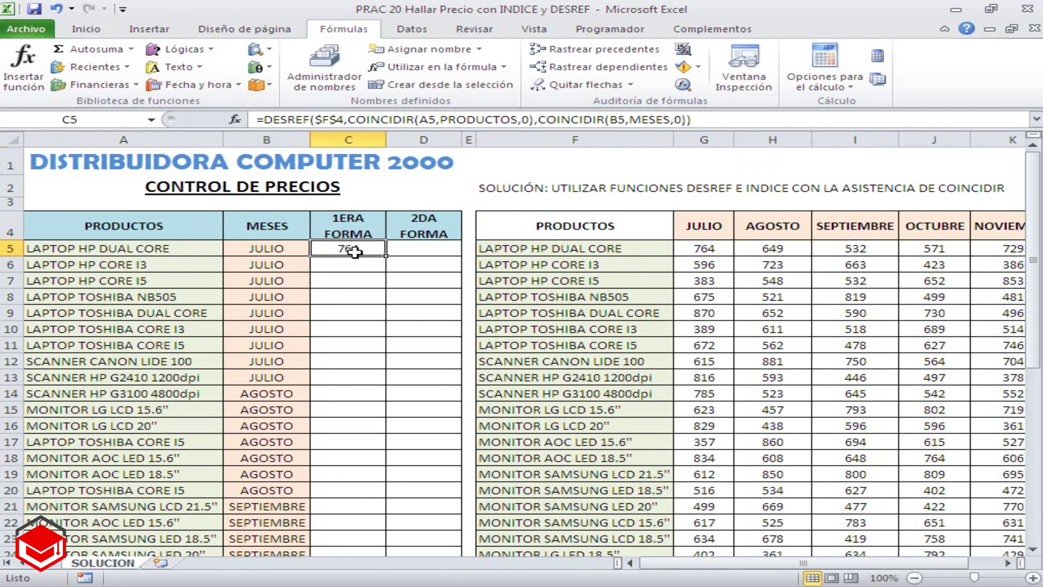
pyautogui.doubleClick(387, 258)
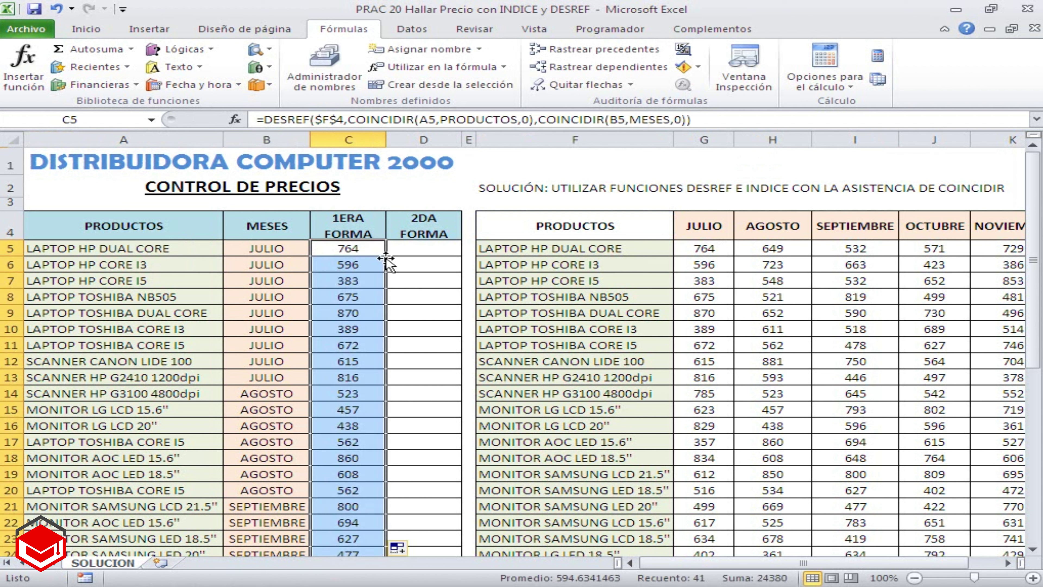
pyautogui.click(413, 253)
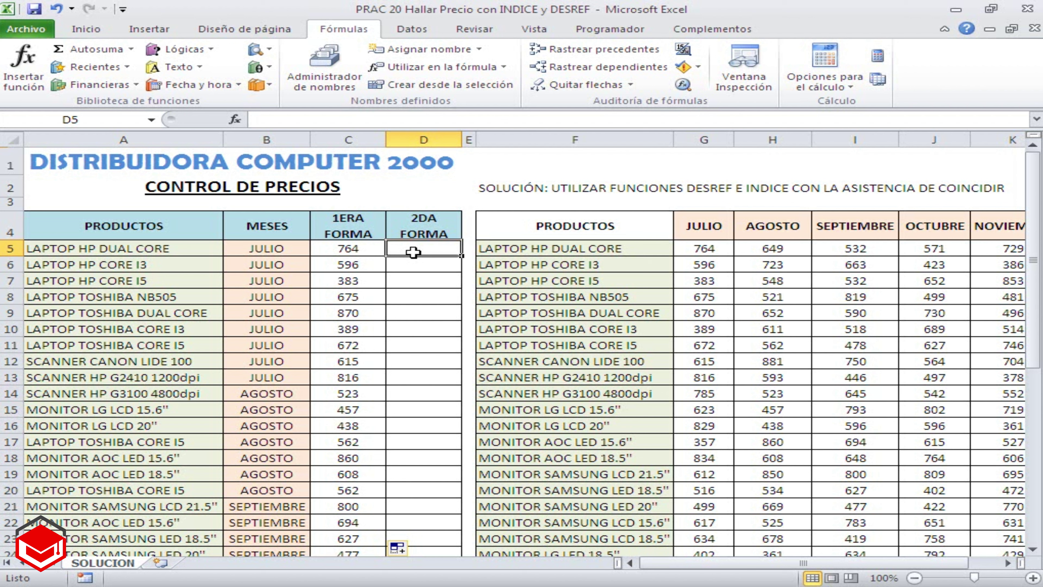
# Step: Start D5 with =INDICE(PRECIOS,COINCIDIR(A5,PRODUCTOS,0) for the product's row
pyautogui.click(289, 119)
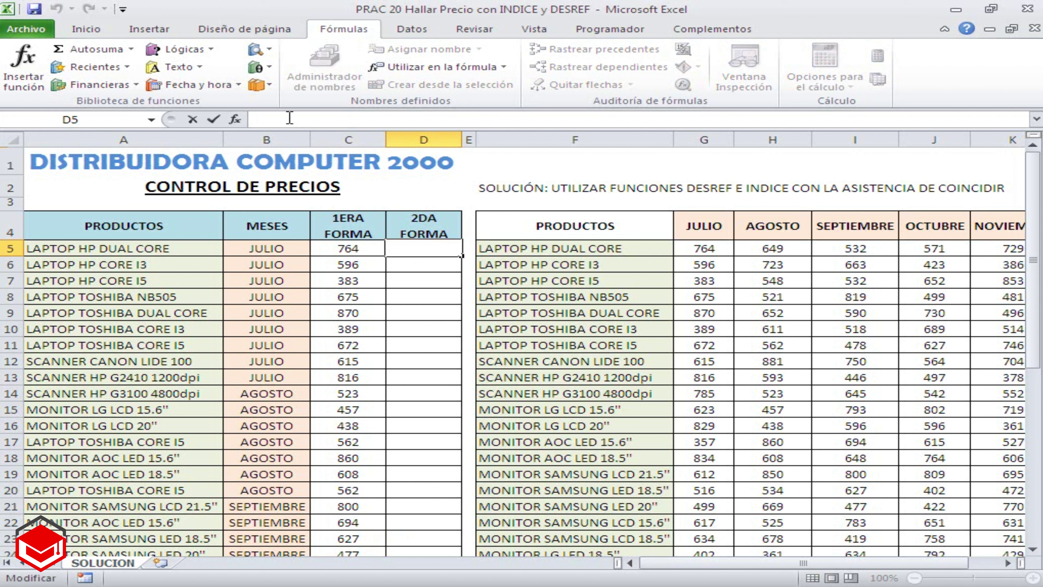
pyautogui.write('=IN')
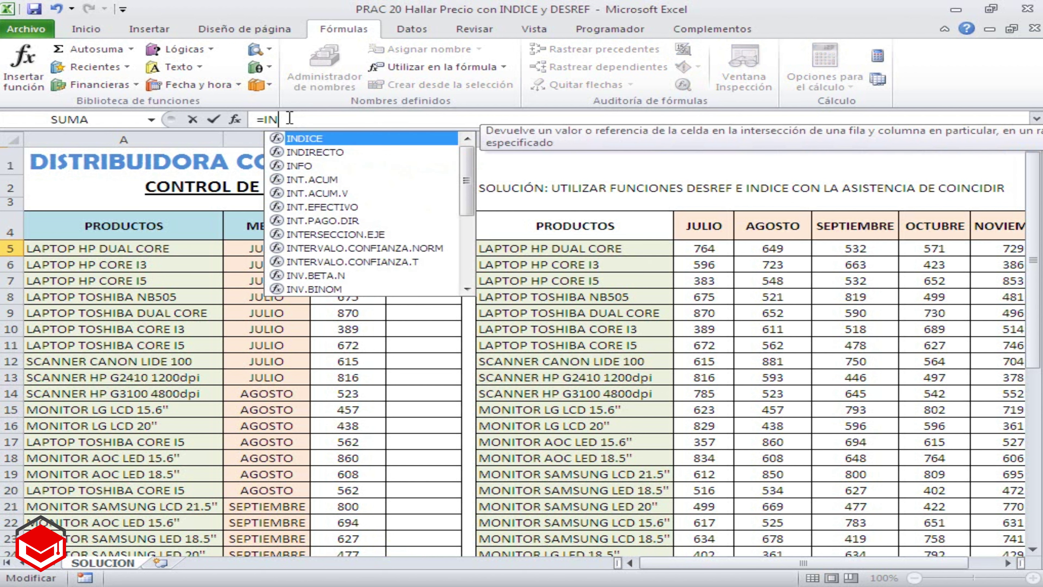
pyautogui.doubleClick(315, 139)
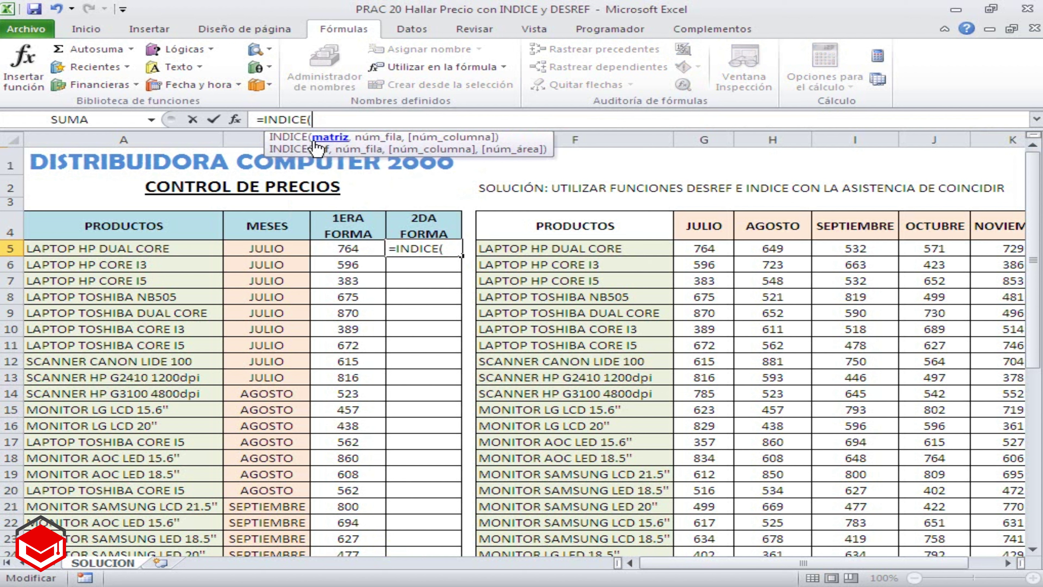
pyautogui.write('PRE')
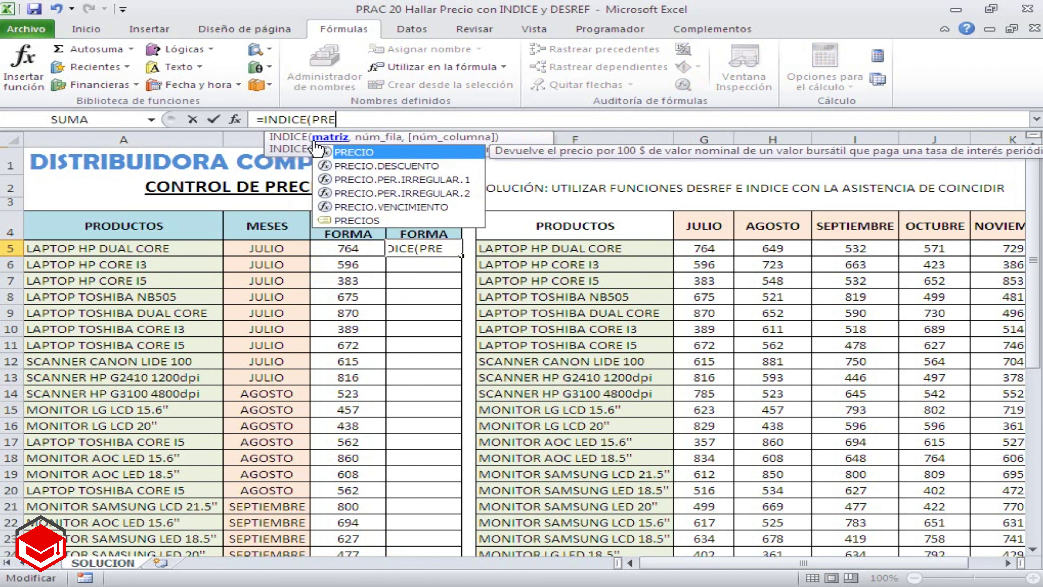
pyautogui.write('CIOS')
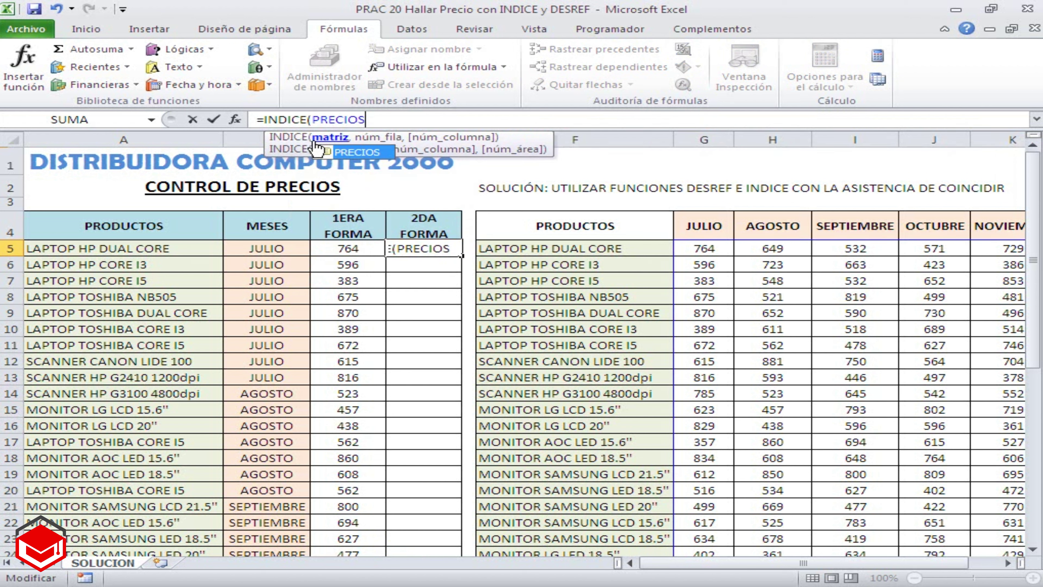
pyautogui.write(',')
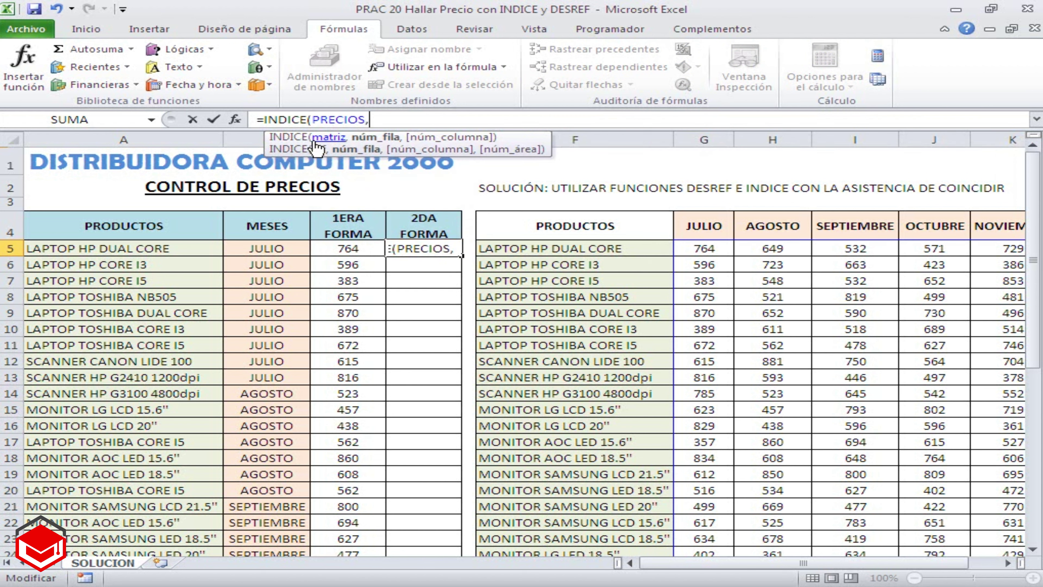
pyautogui.write('COIN')
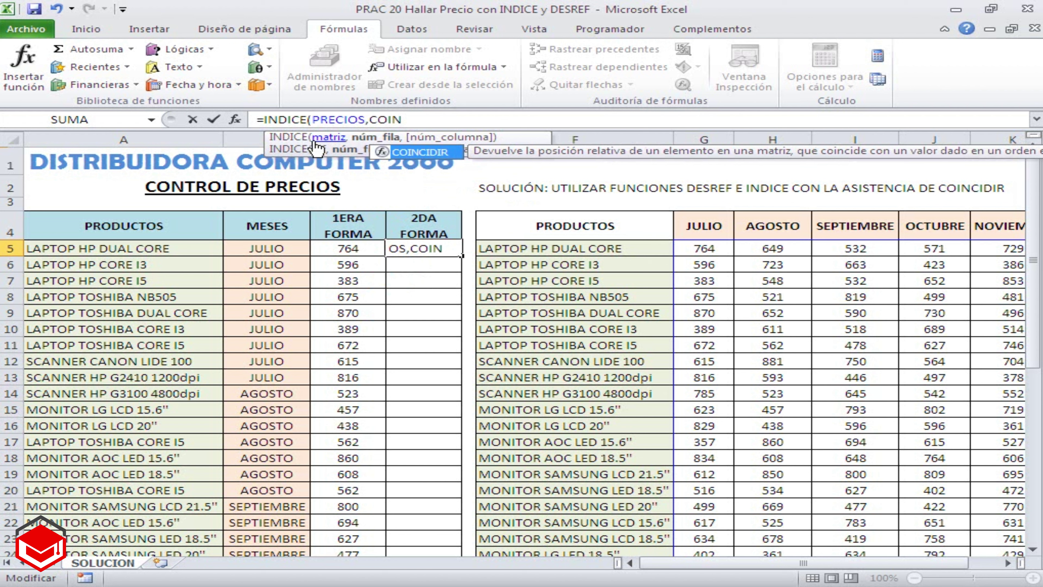
pyautogui.doubleClick(411, 152)
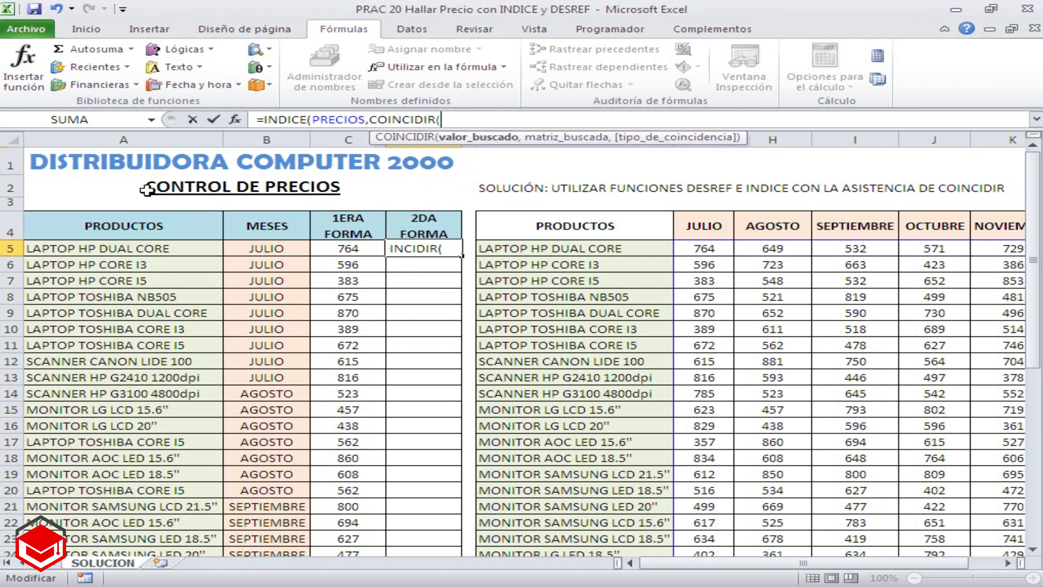
pyautogui.click(136, 246)
pyautogui.write(',')
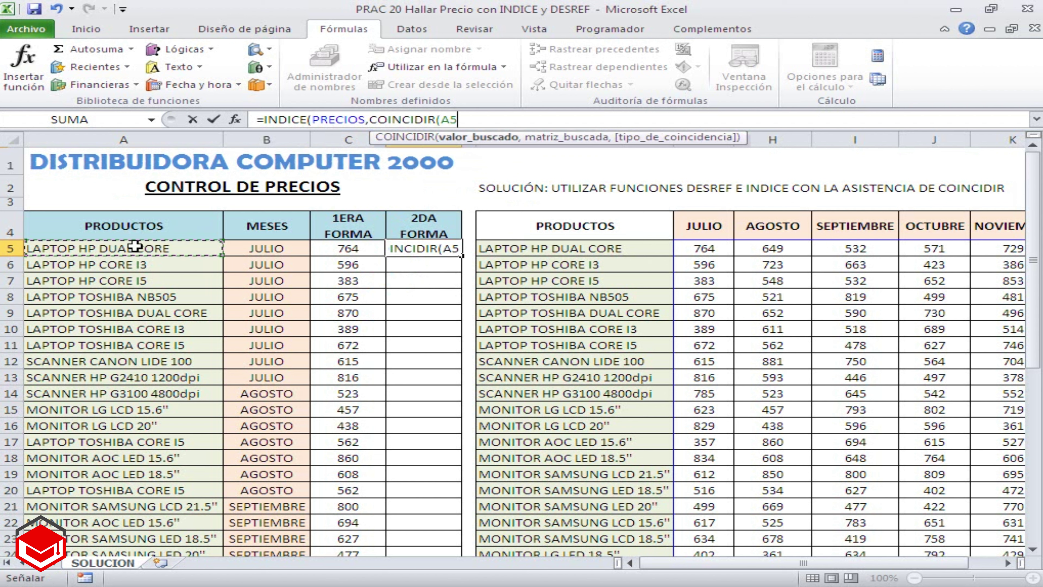
pyautogui.write('PROD')
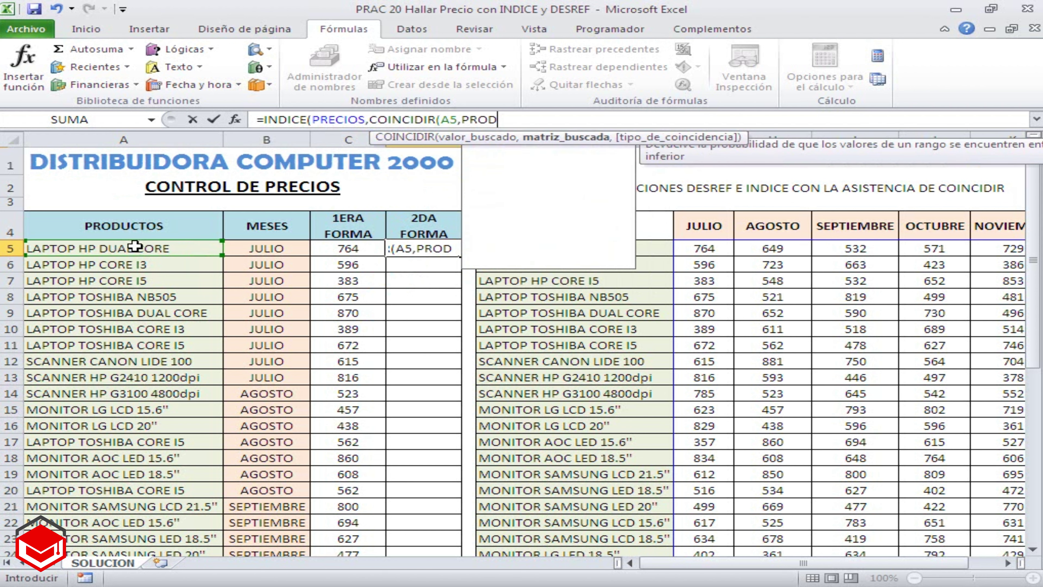
pyautogui.write('UCTOS')
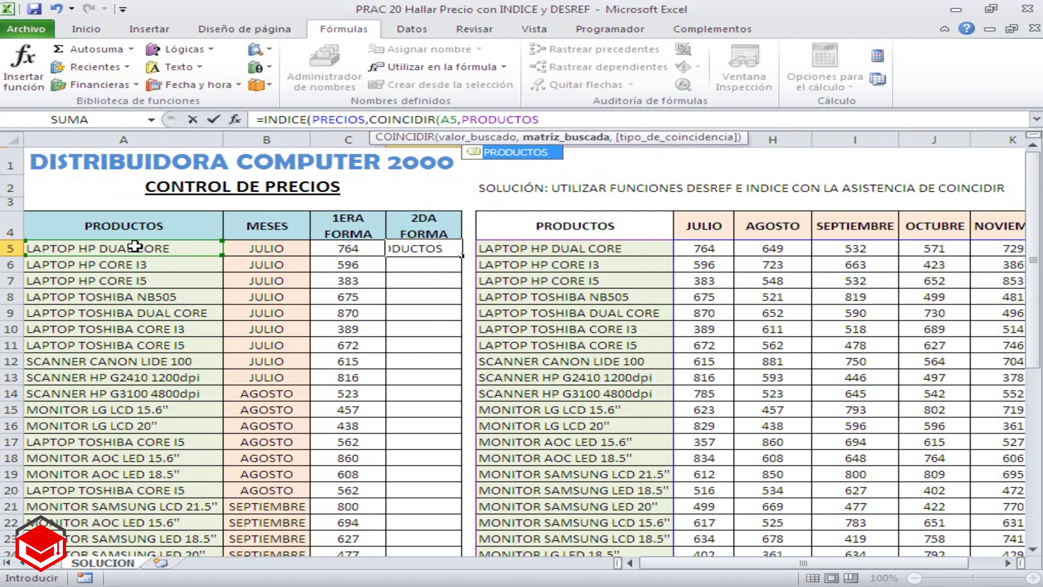
pyautogui.write(',')
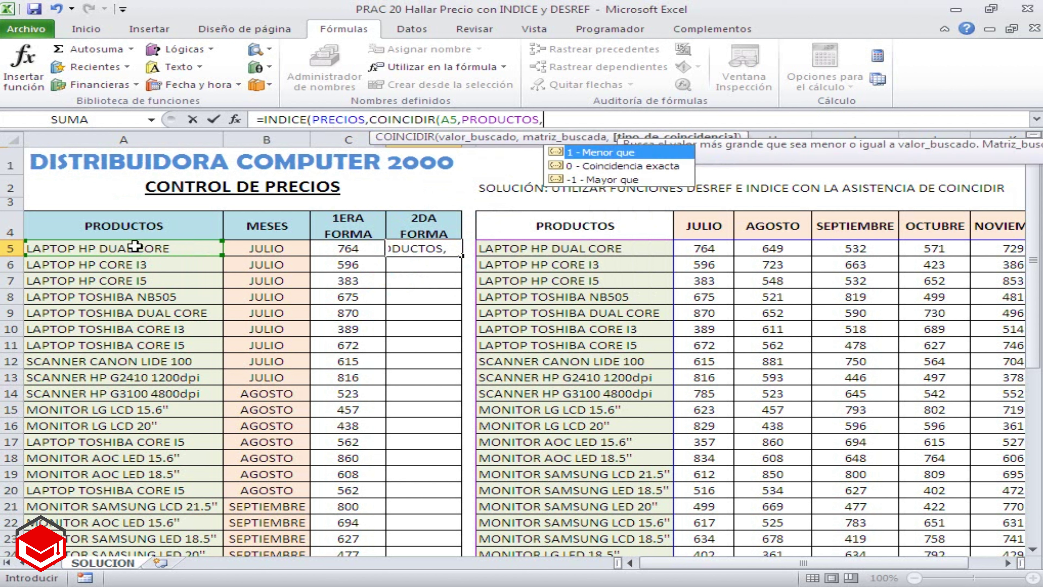
pyautogui.write('0')
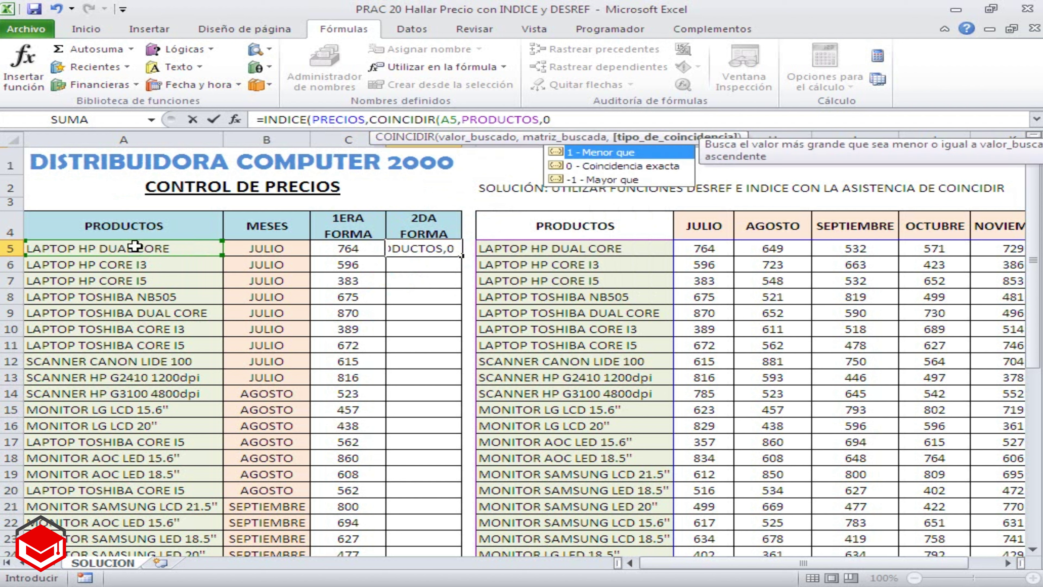
pyautogui.write(')')
pyautogui.write(',')
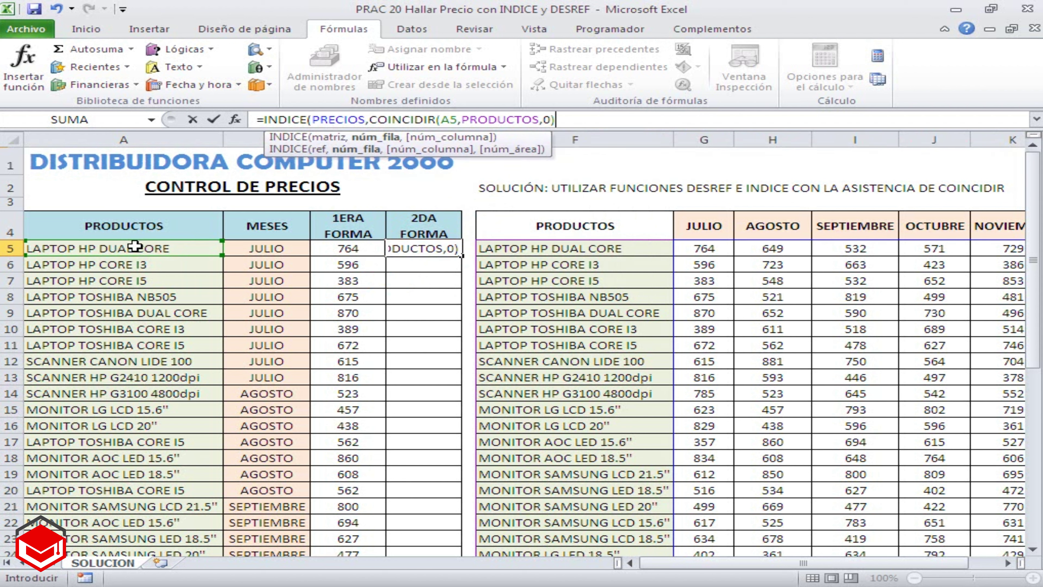
pyautogui.write('COIN')
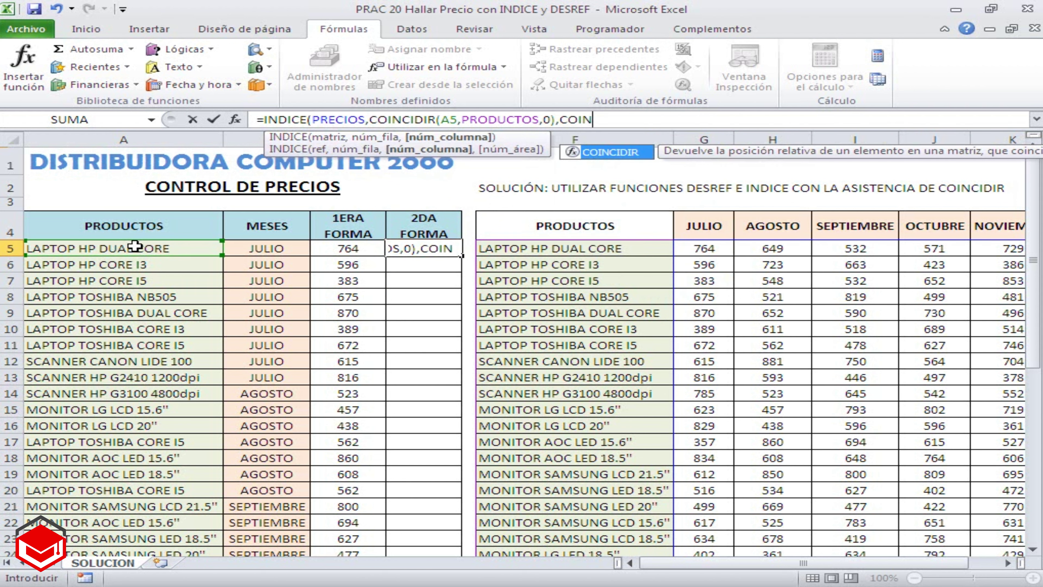
pyautogui.write('C')
# Step: Add COINCIDIR(B5,MESES,0) as the column, commit, and fill D5's formula down the 2DA FORMA column
pyautogui.doubleClick(593, 153)
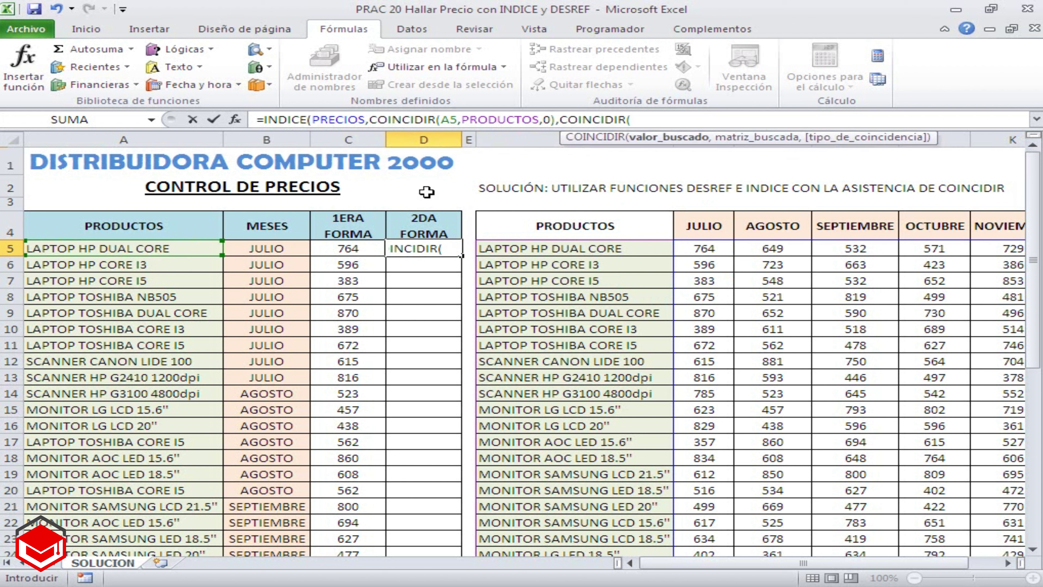
pyautogui.click(287, 248)
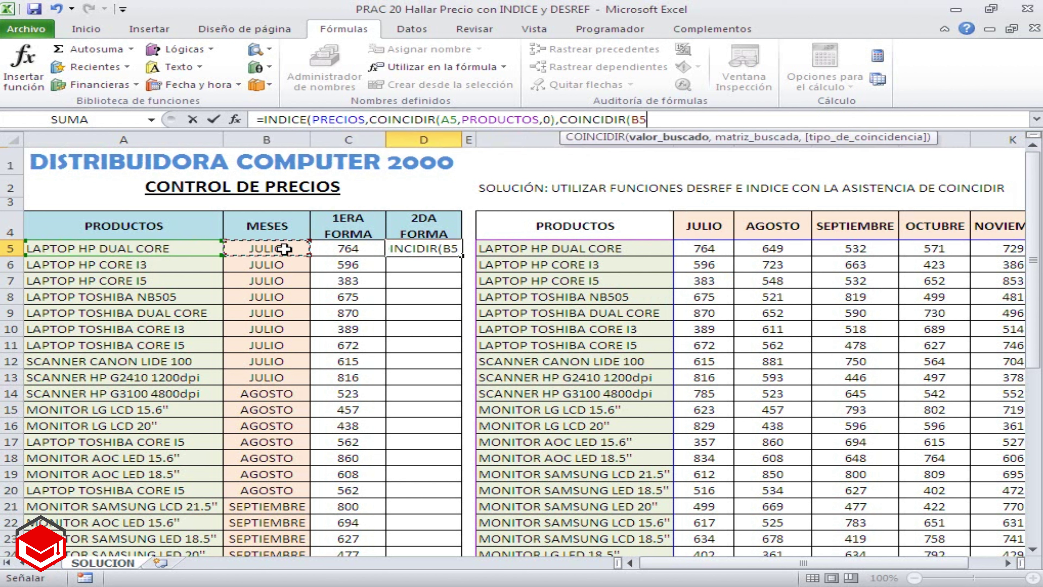
pyautogui.write(',')
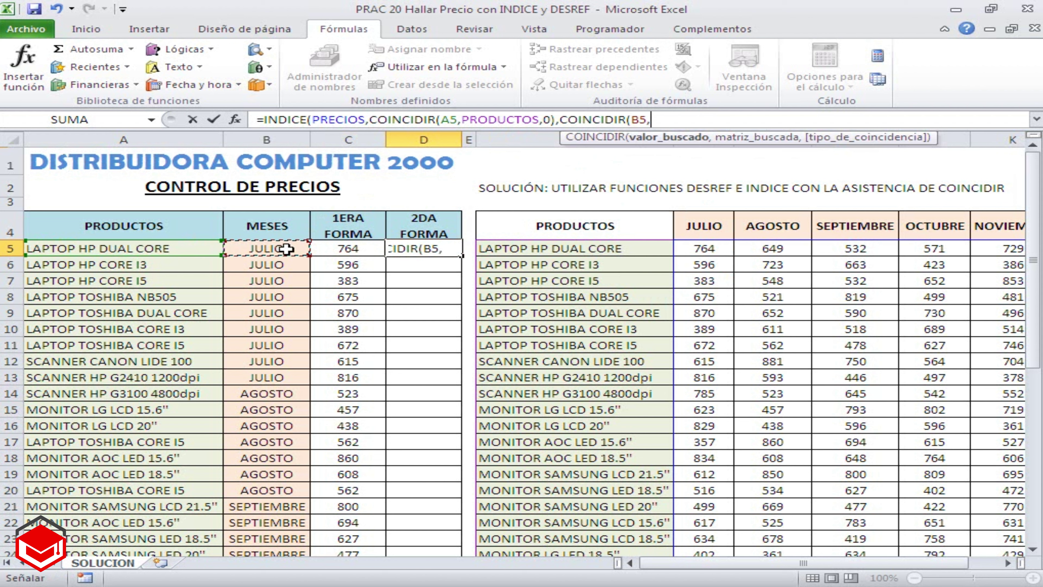
pyautogui.write('MESES')
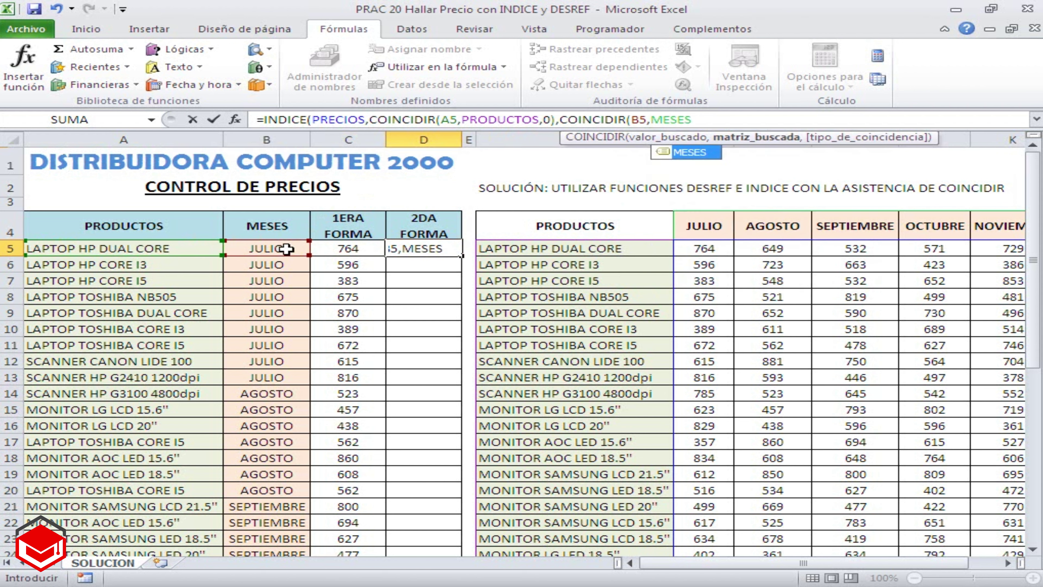
pyautogui.write(',0')
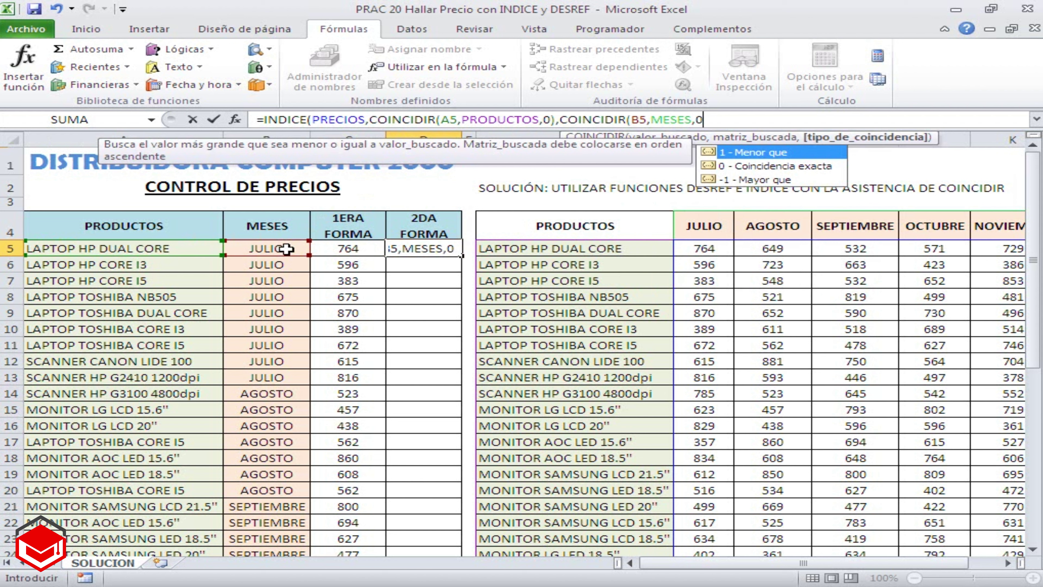
pyautogui.write('))')
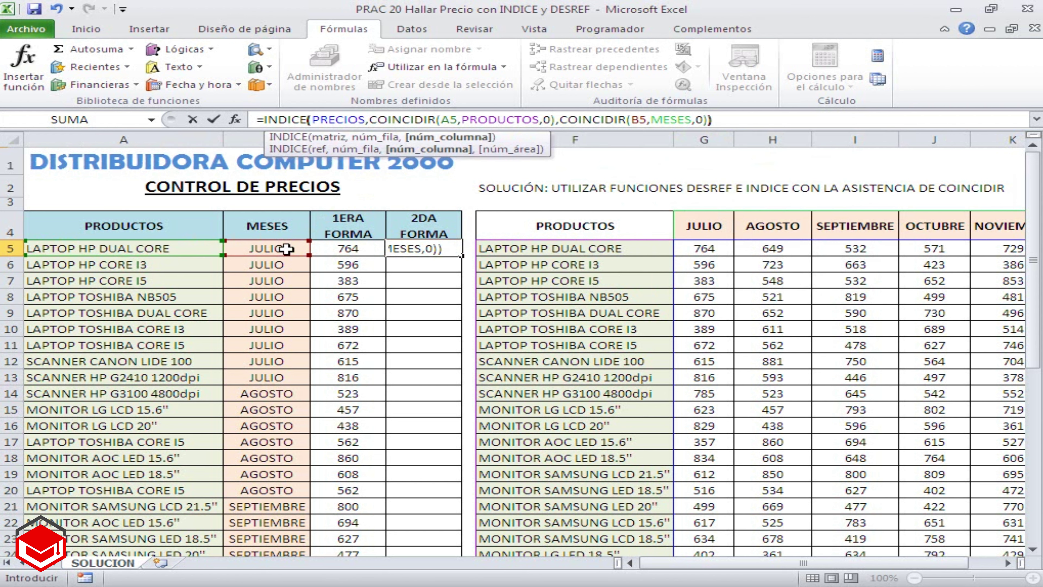
pyautogui.press('Return')
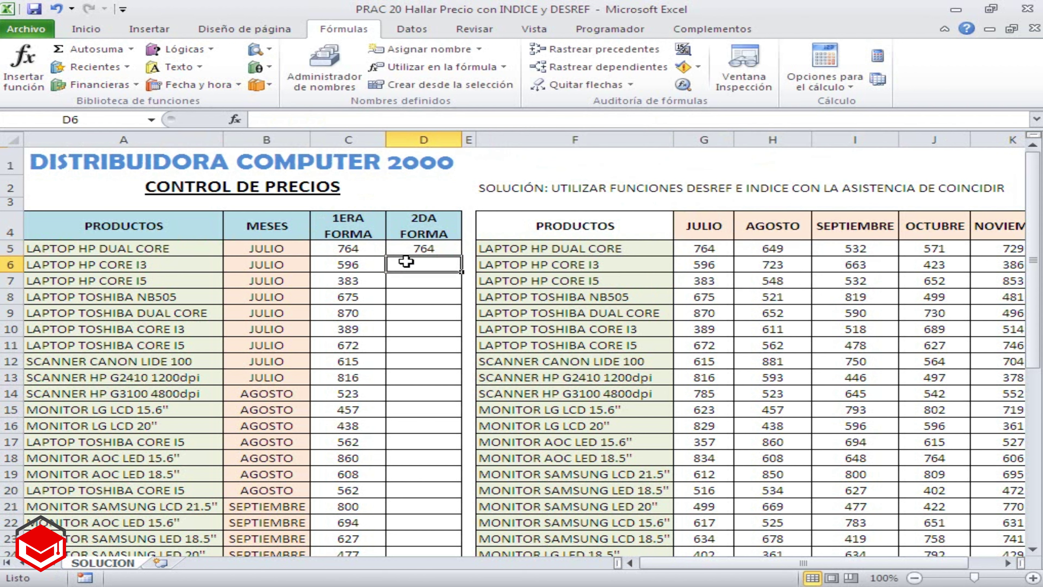
pyautogui.click(423, 248)
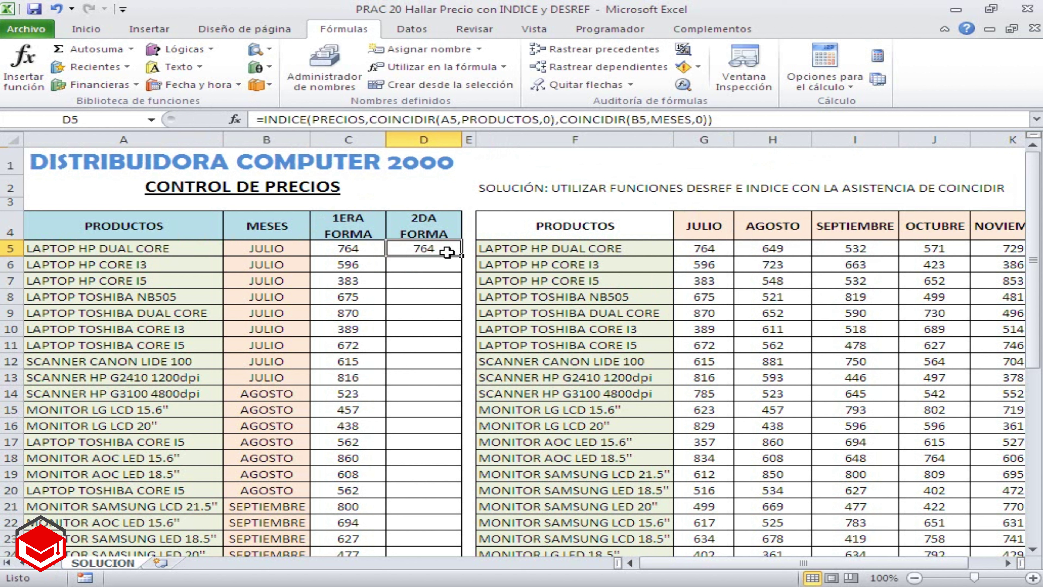
pyautogui.doubleClick(460, 256)
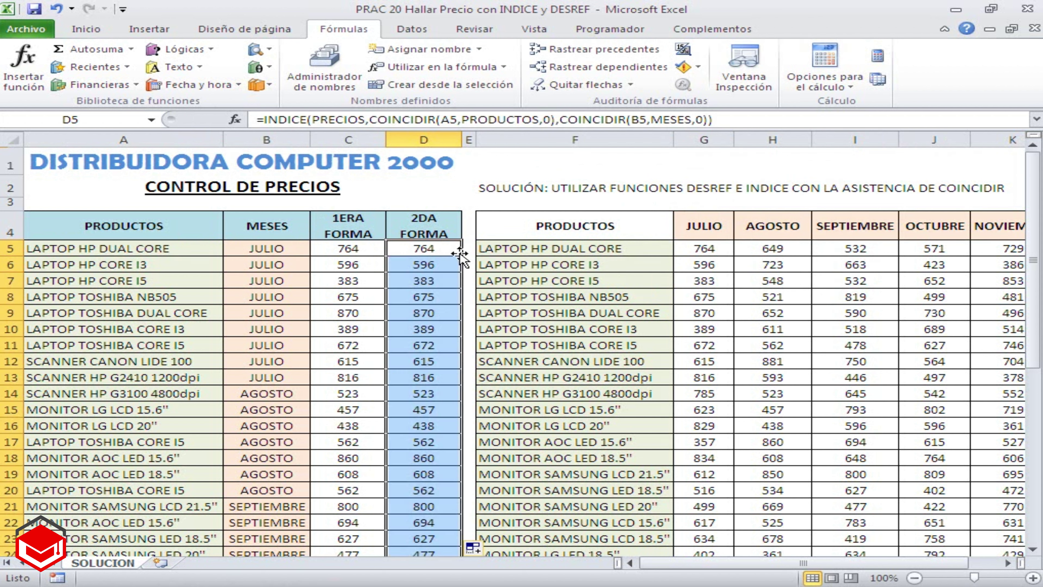
pyautogui.click(356, 255)
pyautogui.click(409, 254)
pyautogui.click(357, 261)
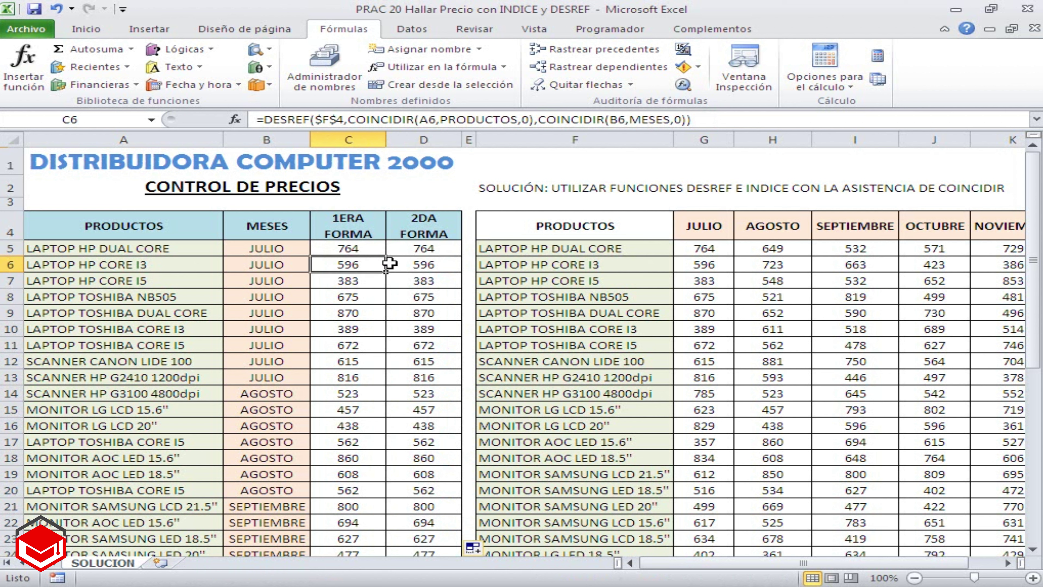
pyautogui.click(408, 263)
pyautogui.click(350, 283)
pyautogui.click(417, 281)
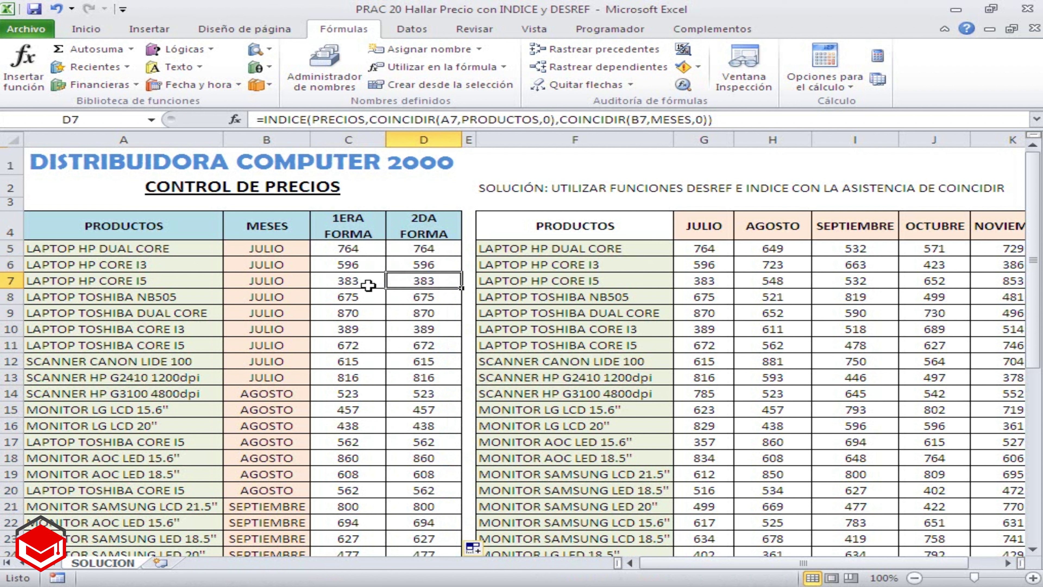
pyautogui.click(349, 294)
pyautogui.click(412, 296)
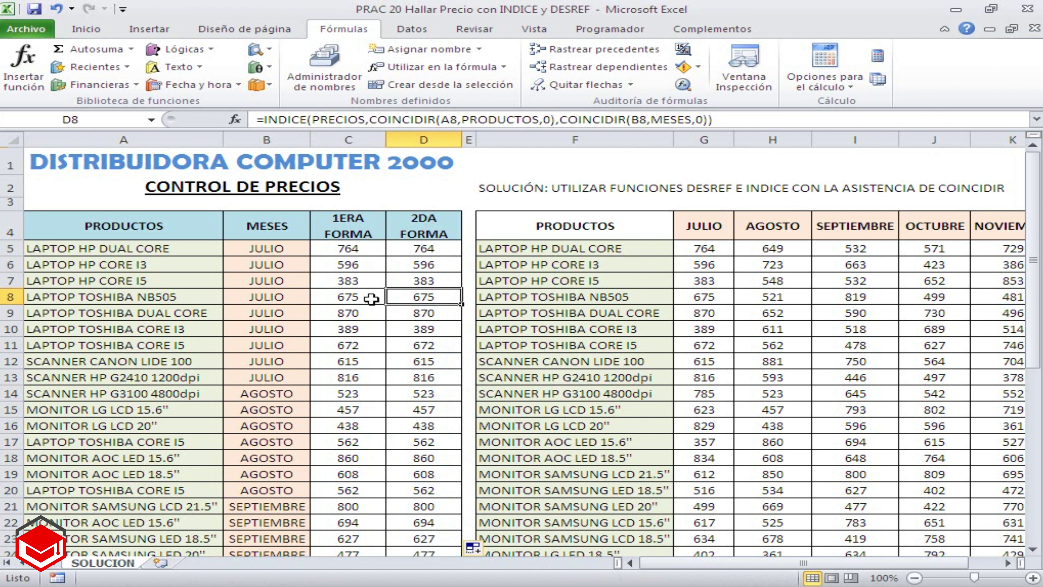
pyautogui.click(358, 313)
pyautogui.click(398, 313)
pyautogui.click(201, 313)
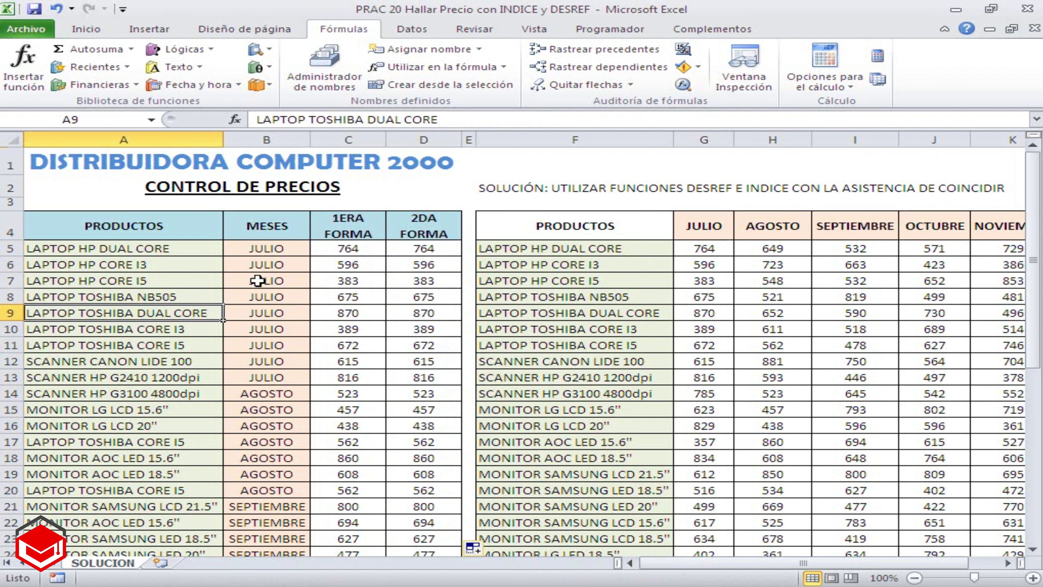
pyautogui.click(267, 313)
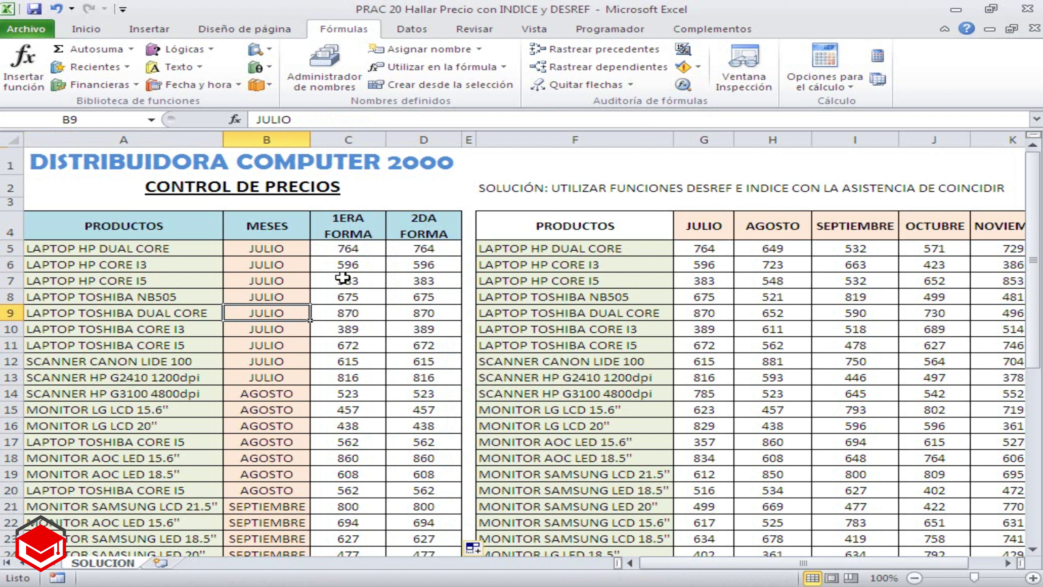
pyautogui.click(550, 165)
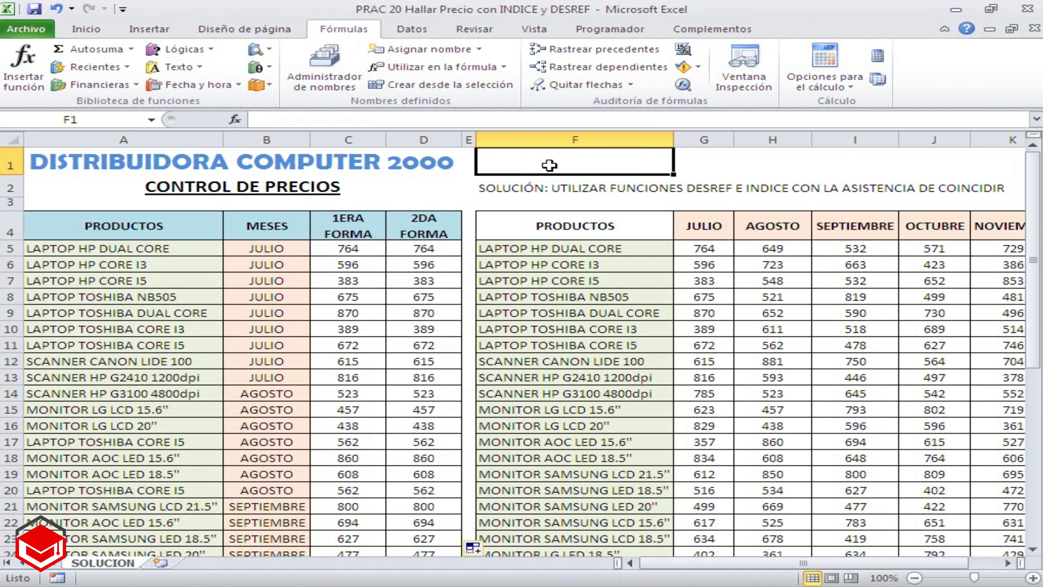